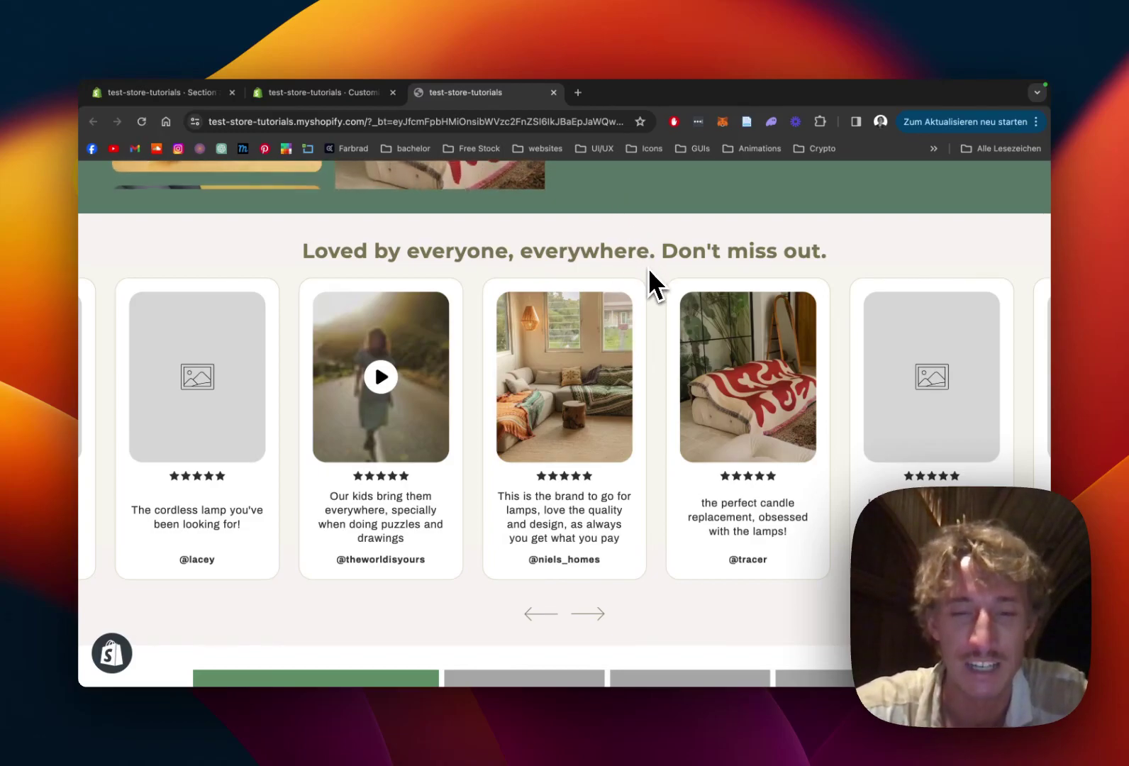
scroll(648, 268, down, 1)
scroll(638, 270, up, 1)
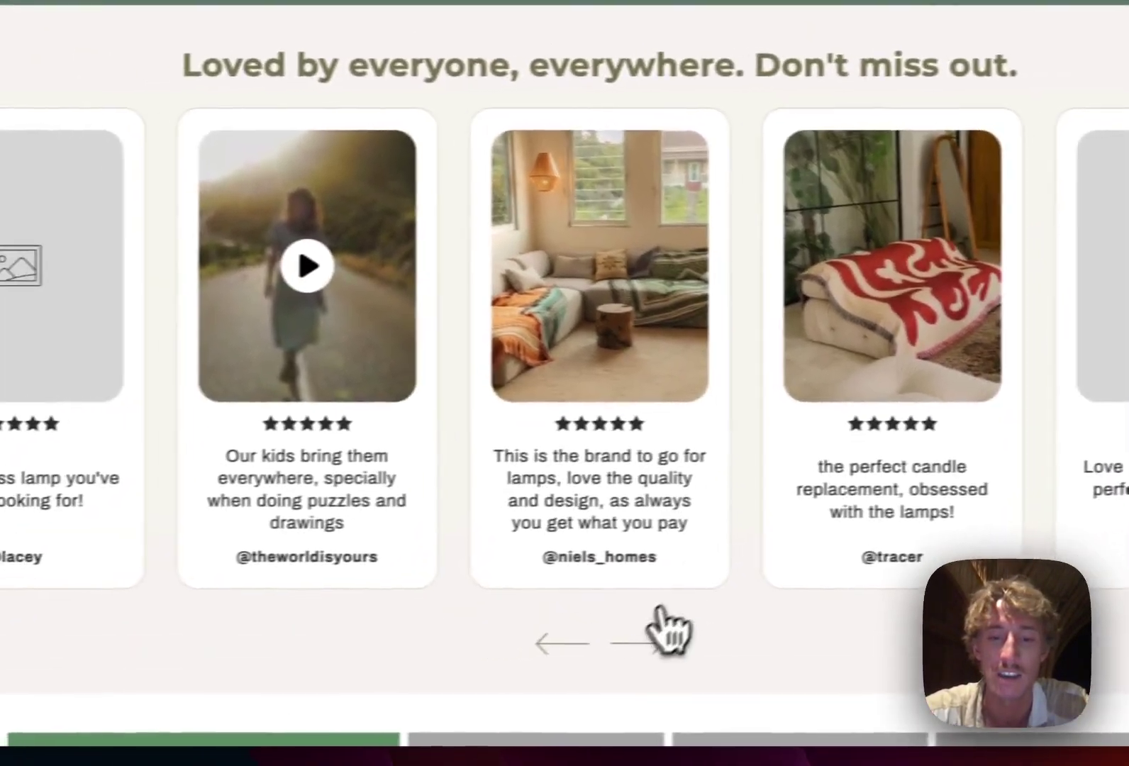
click(658, 610)
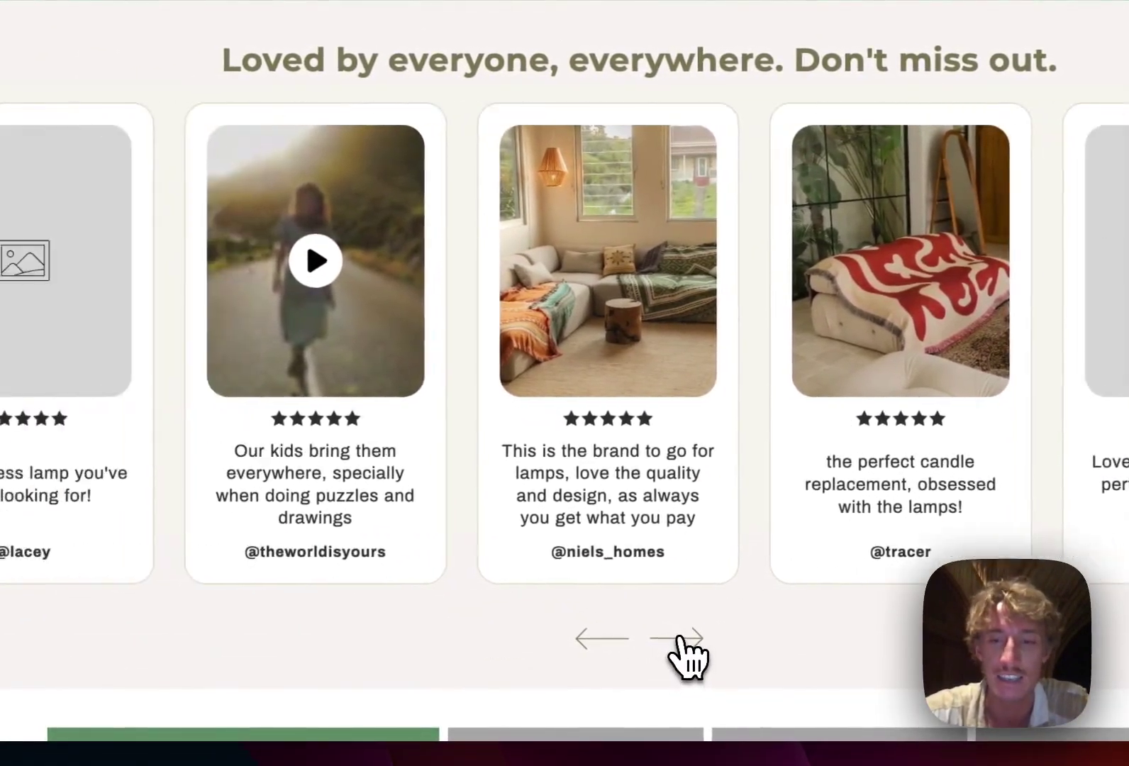
click(659, 610)
click(658, 610)
click(700, 641)
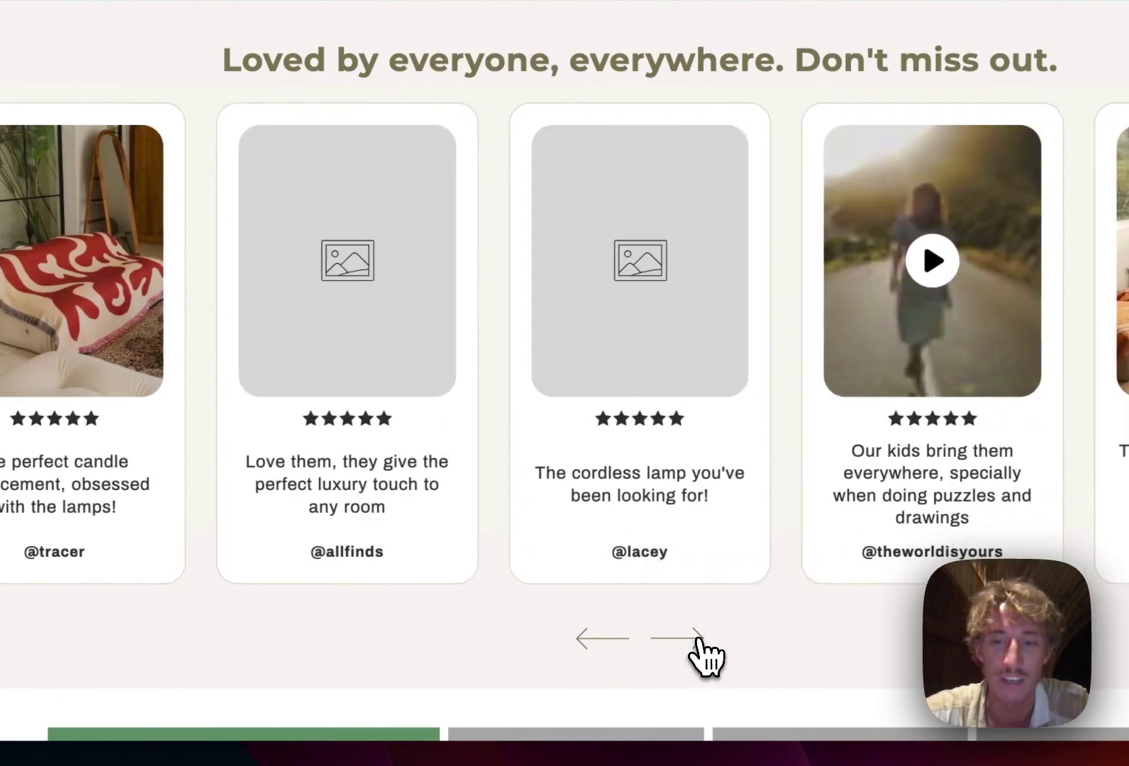
click(700, 641)
click(699, 640)
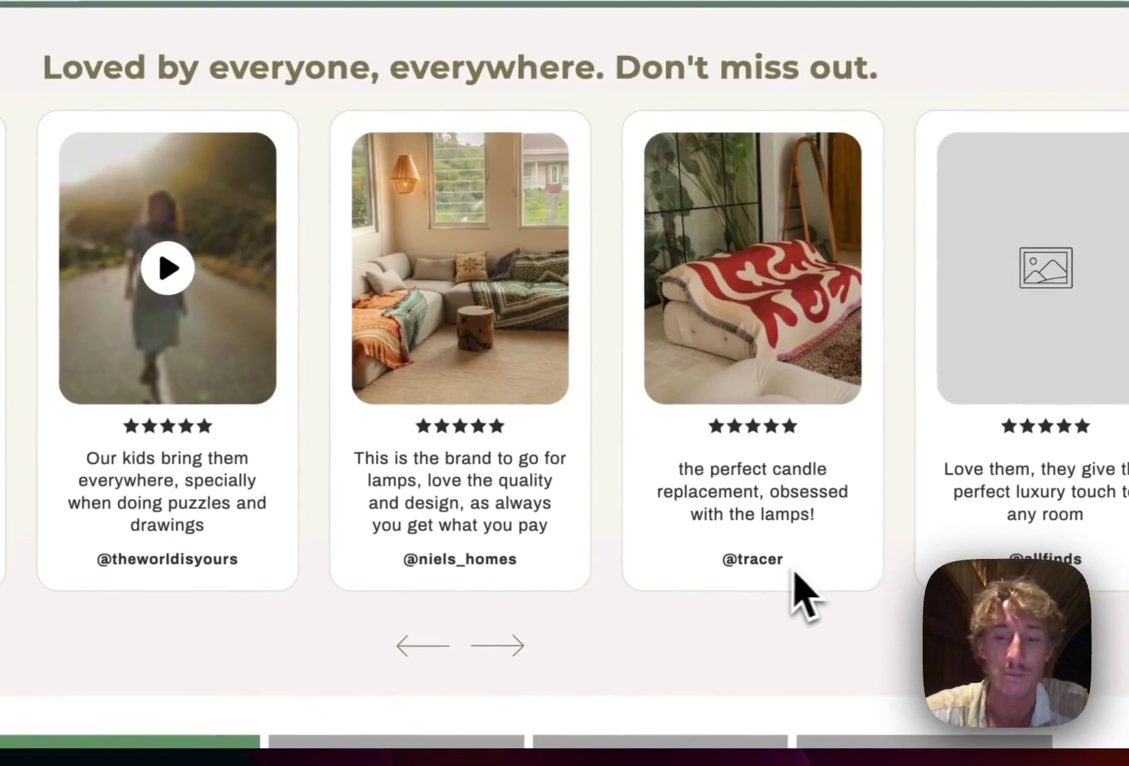
drag(931, 649, 821, 650)
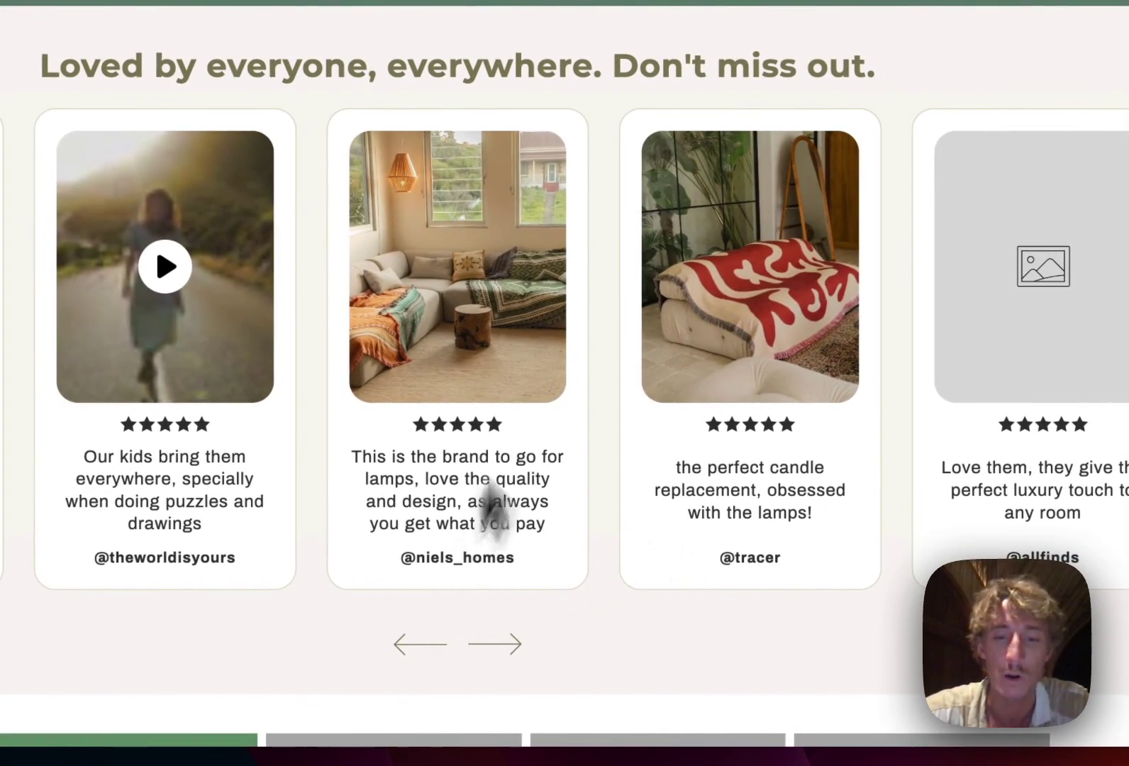
mouse_move(798, 284)
mouse_down()
mouse_move(496, 283)
mouse_move(807, 290)
mouse_up()
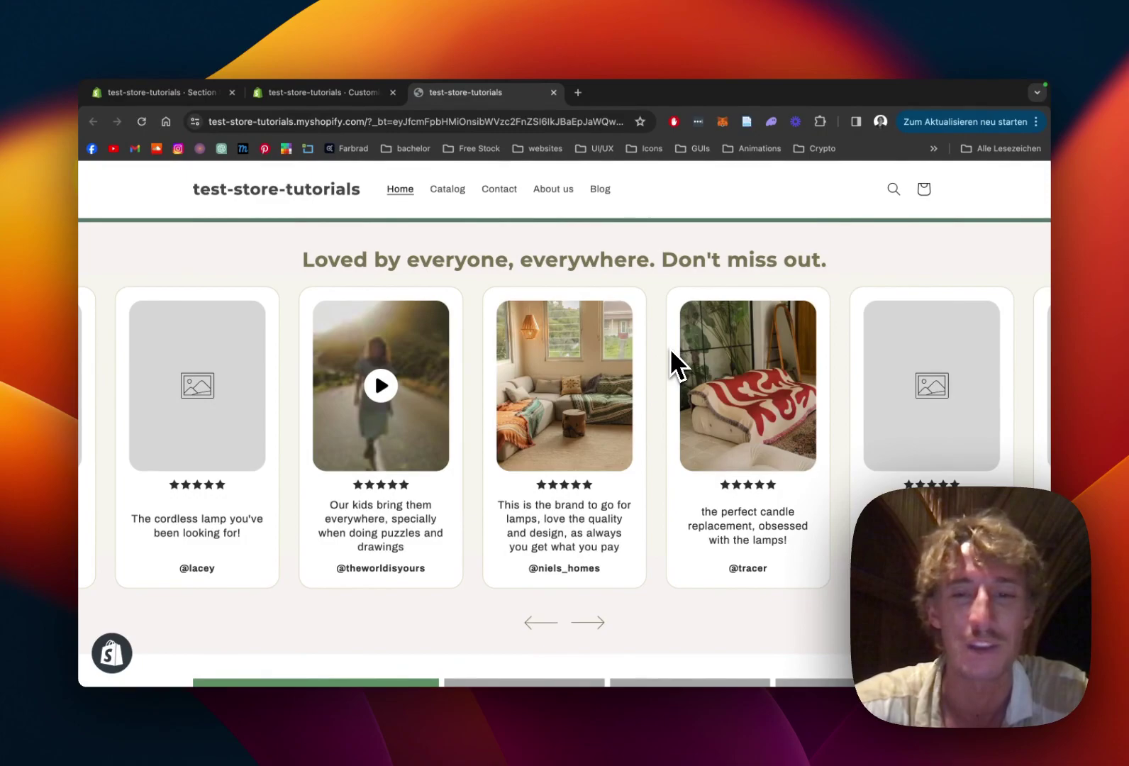
Switch to the Section Store page in the Shopify admin.
click(195, 100)
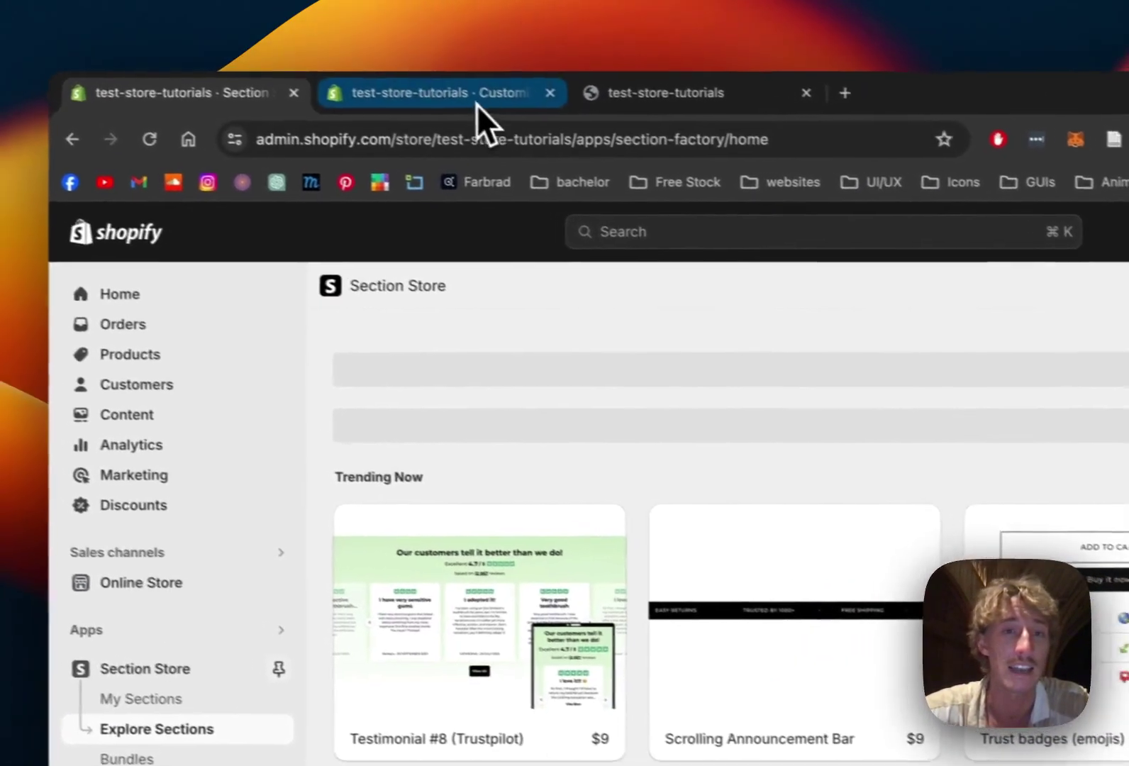
click(477, 99)
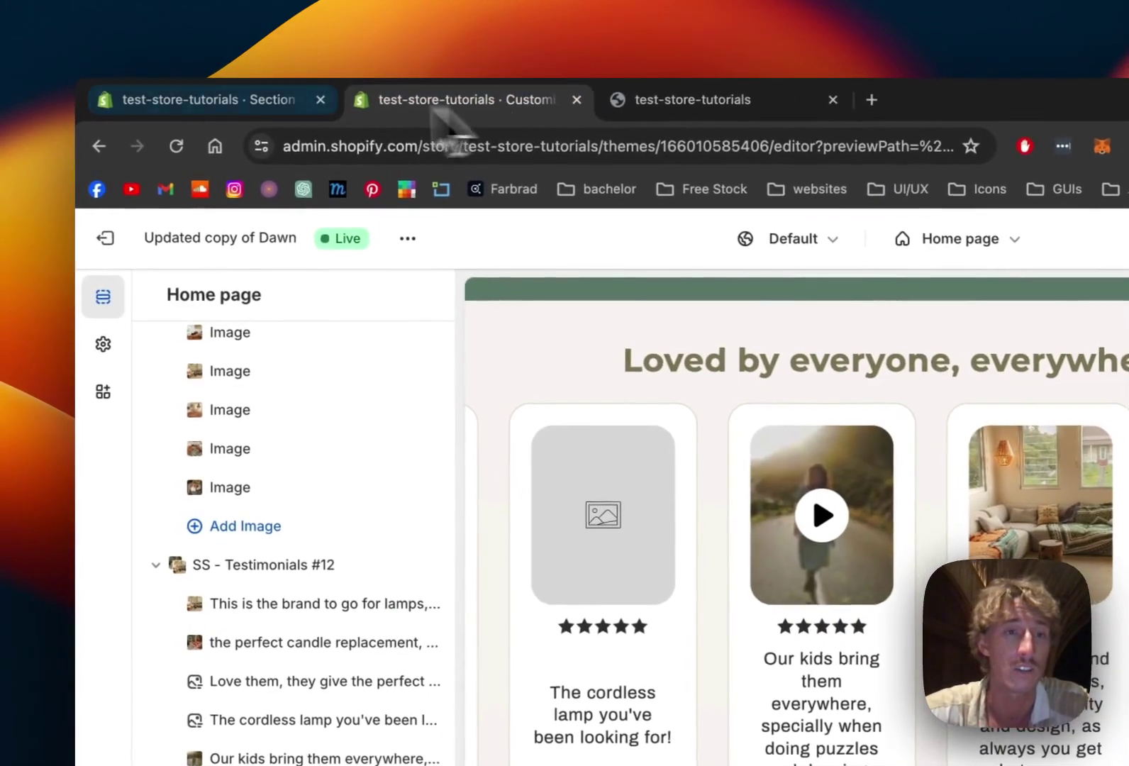
click(213, 93)
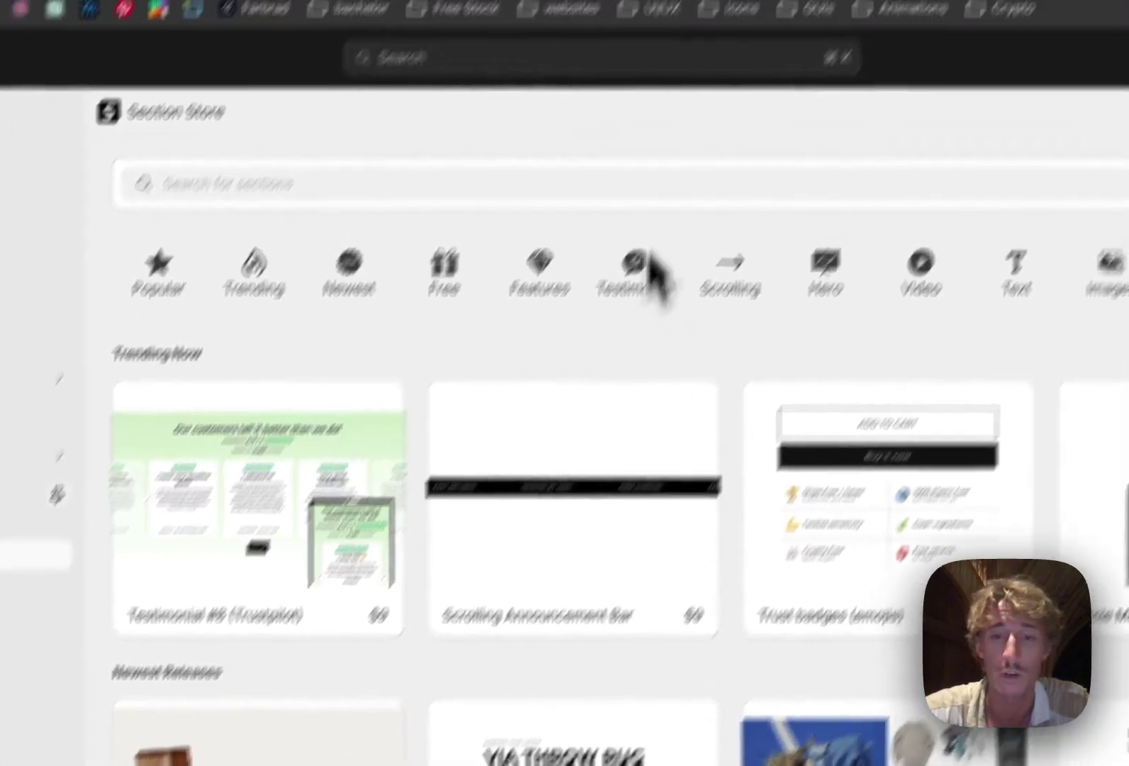
Advance the Newest Releases row in Explore Sections until the $9 Testimonial #12 appears.
scroll(632, 364, down, 2)
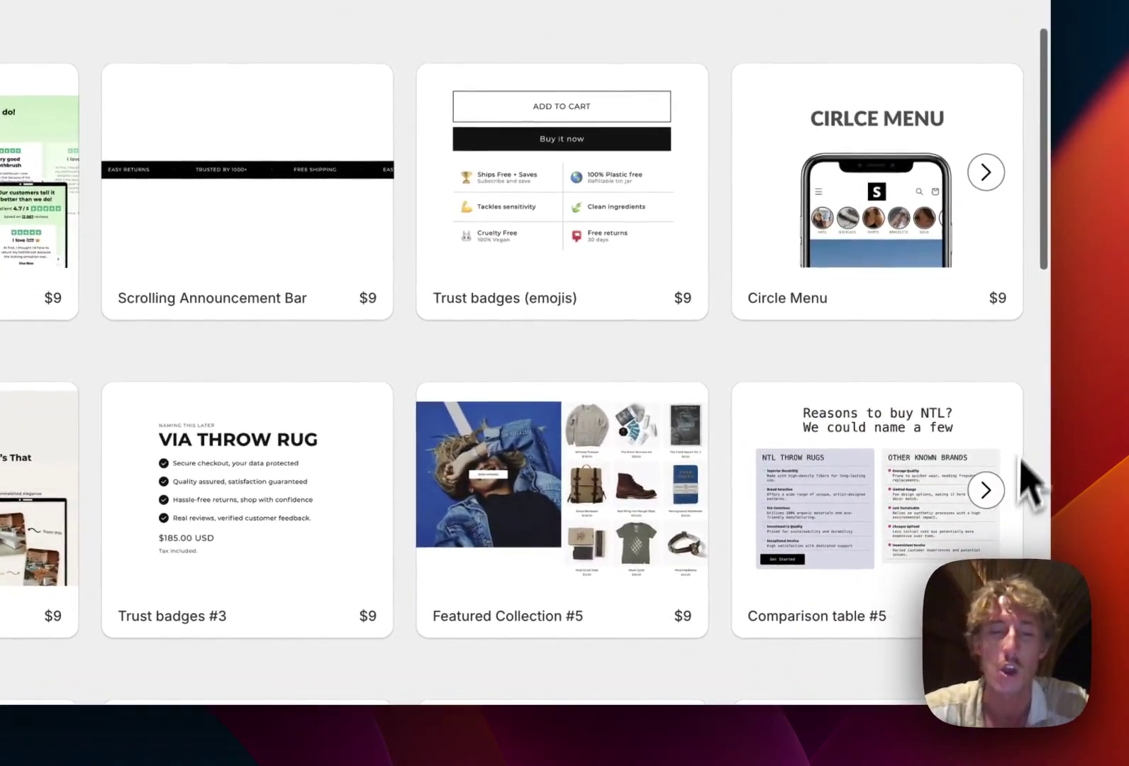
scroll(1023, 468, right, 10)
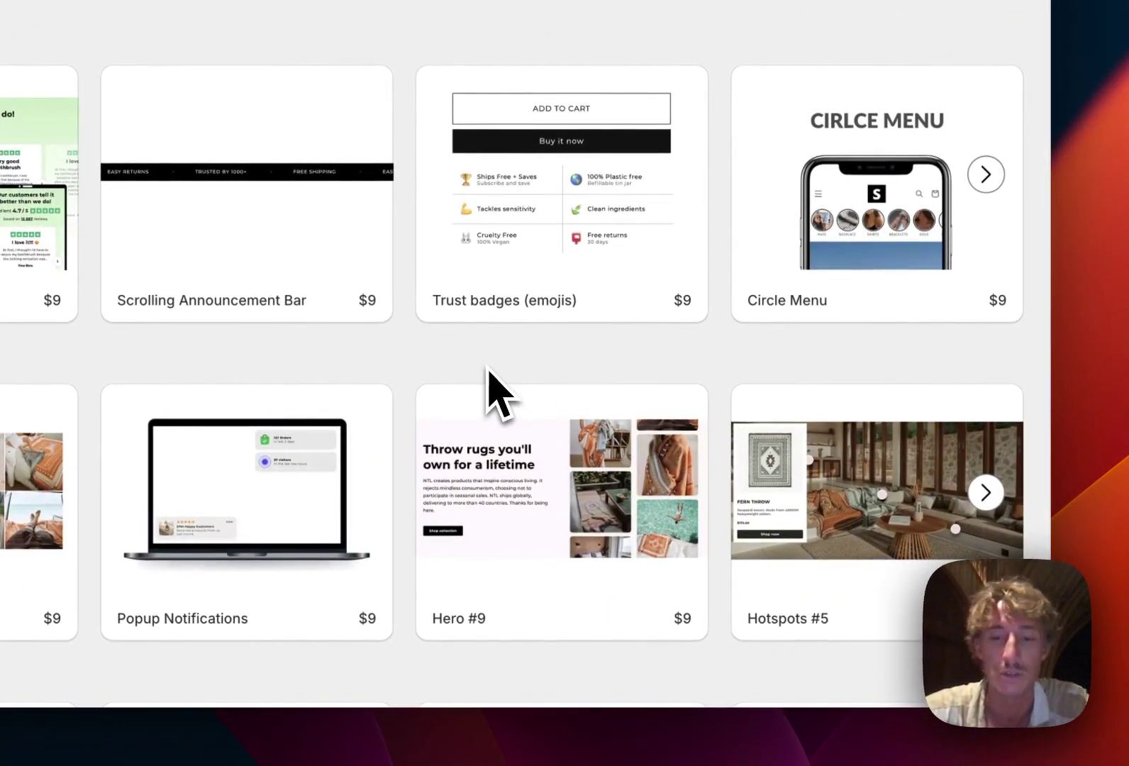
scroll(982, 496, right, 12)
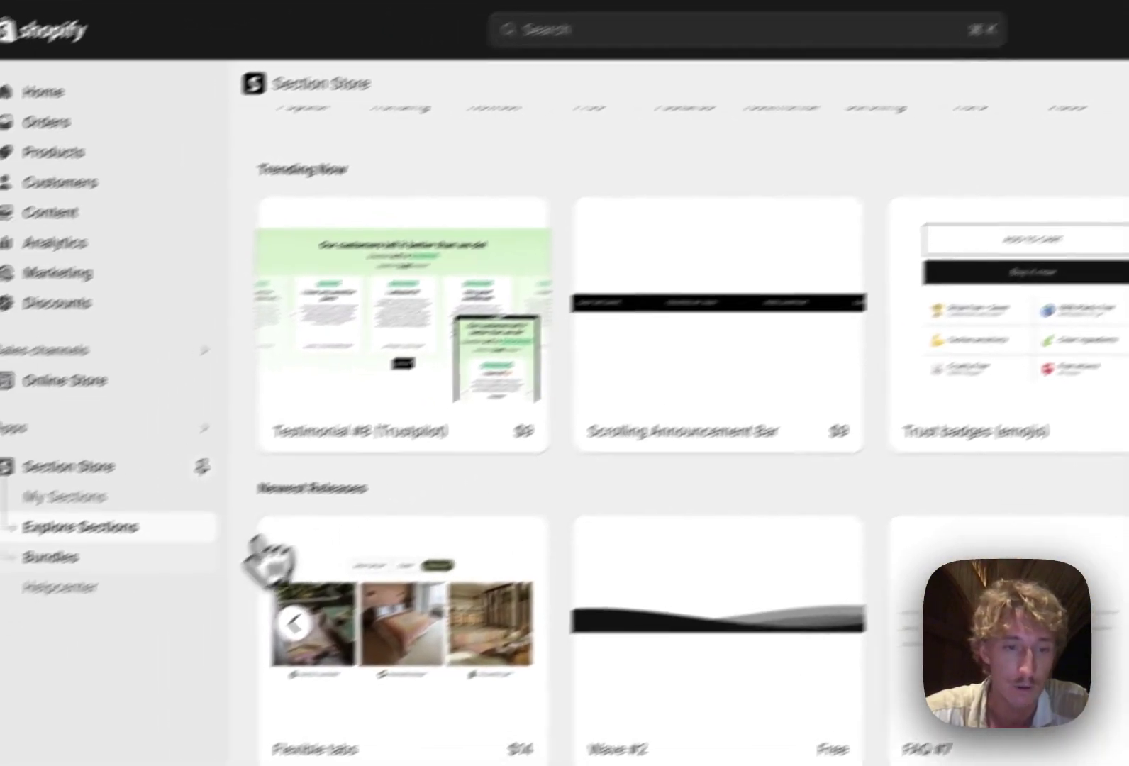
scroll(378, 592, left, 12)
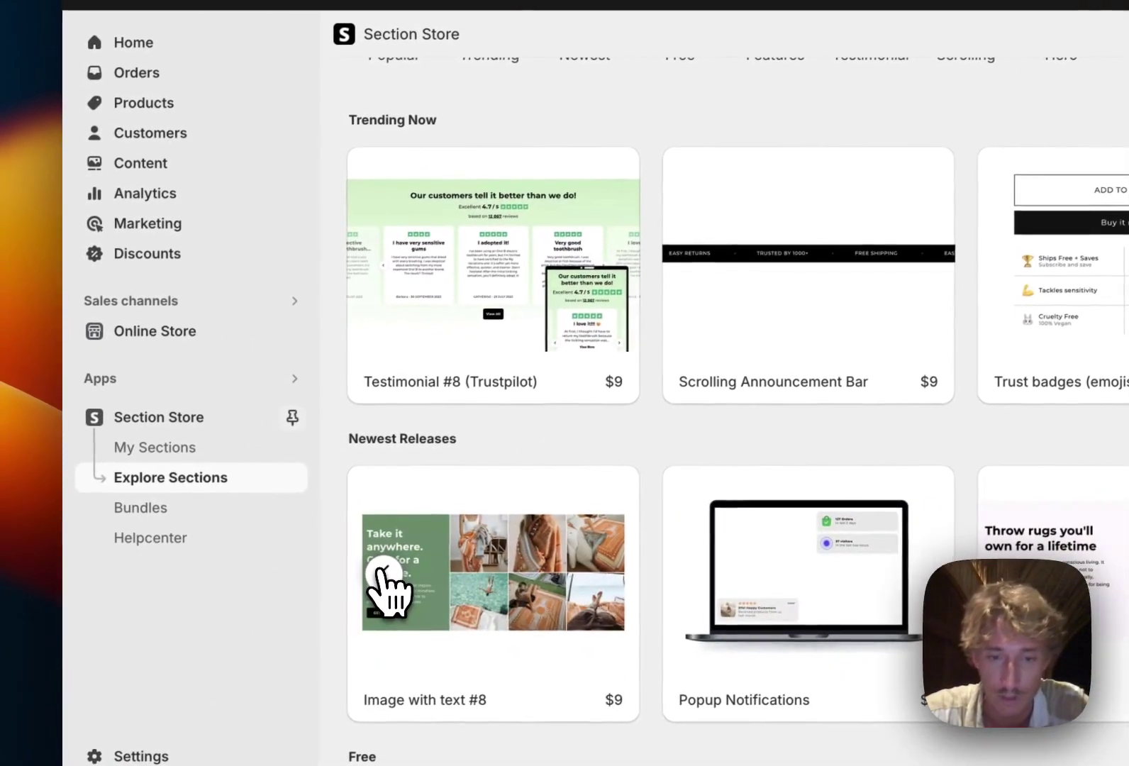
scroll(386, 590, left, 10)
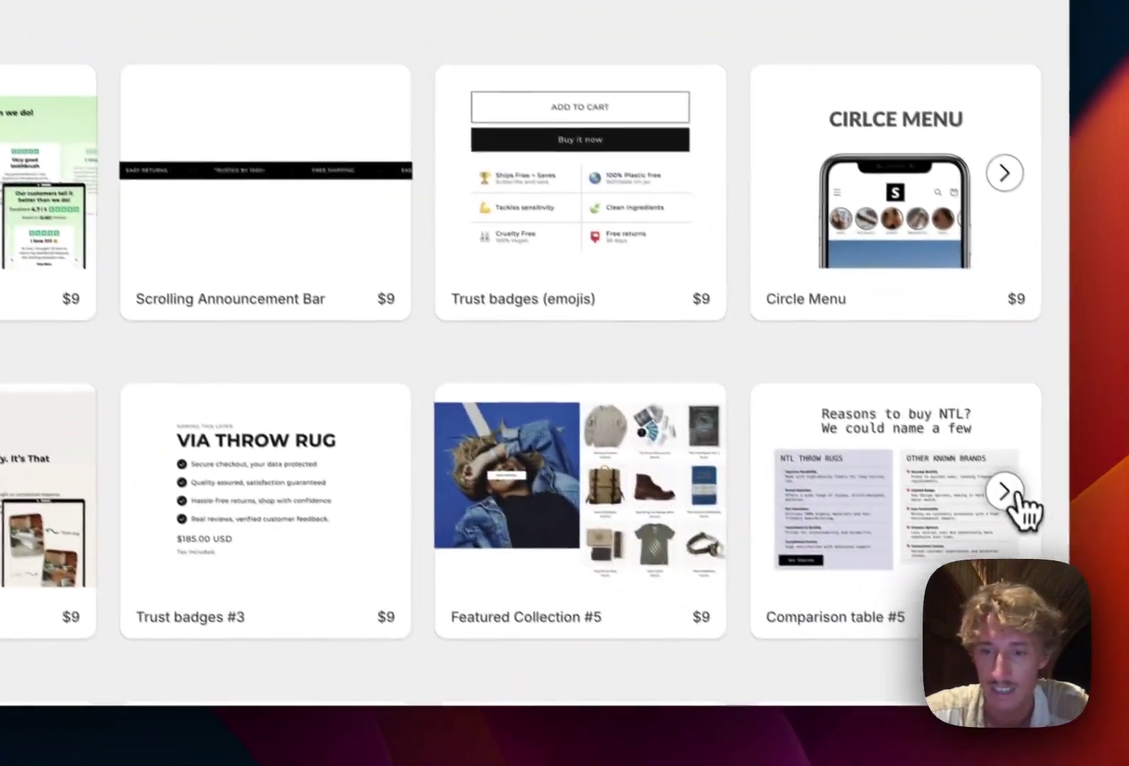
click(1004, 473)
click(1004, 471)
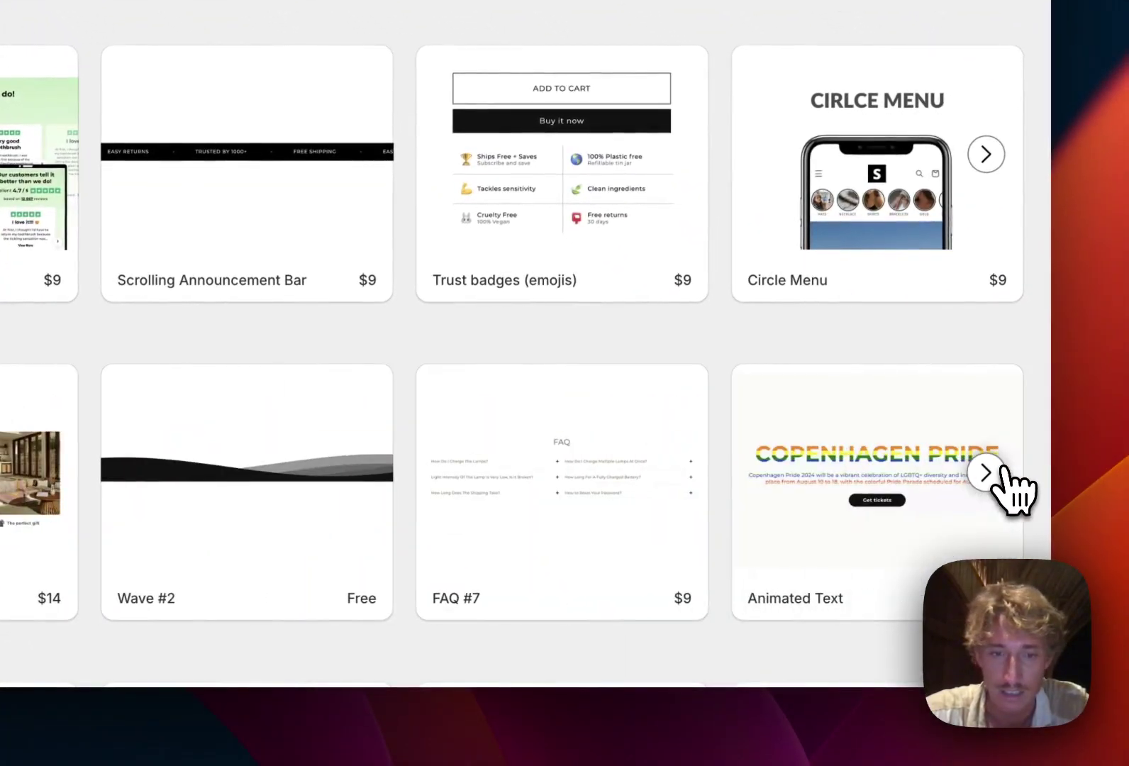
click(1003, 471)
click(1003, 471)
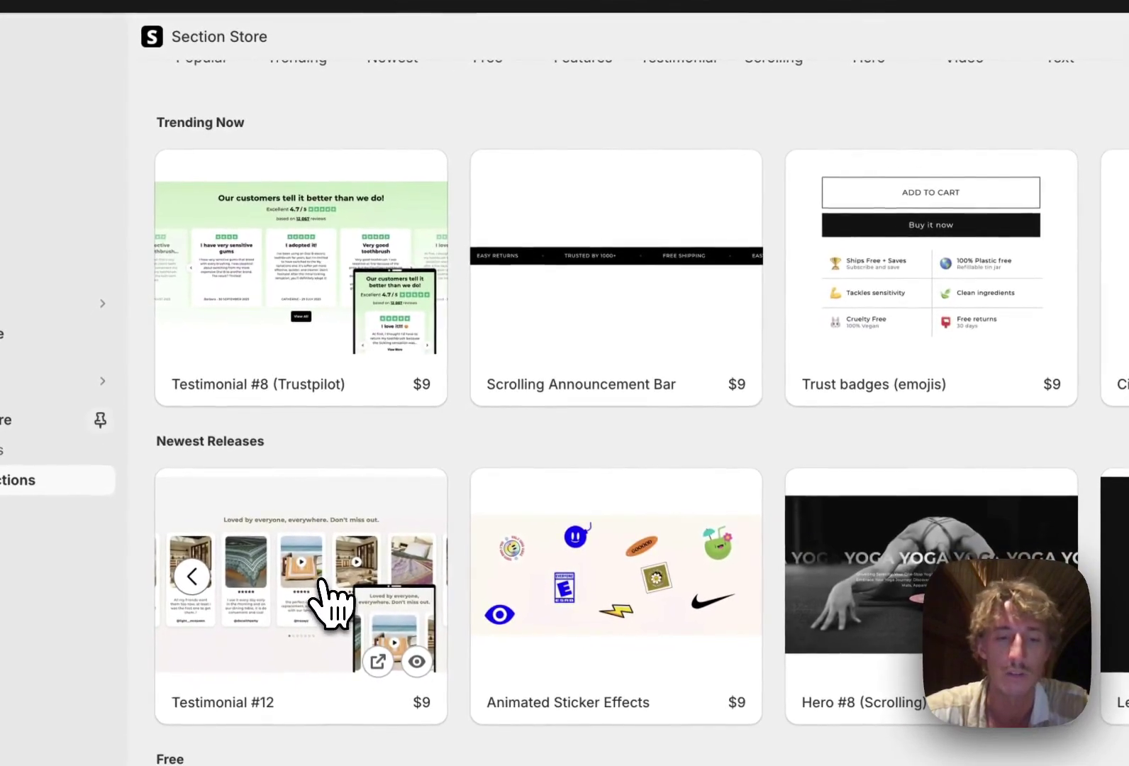
Preview Testimonial #12, viewing its second demo slide and returning to the first.
click(325, 599)
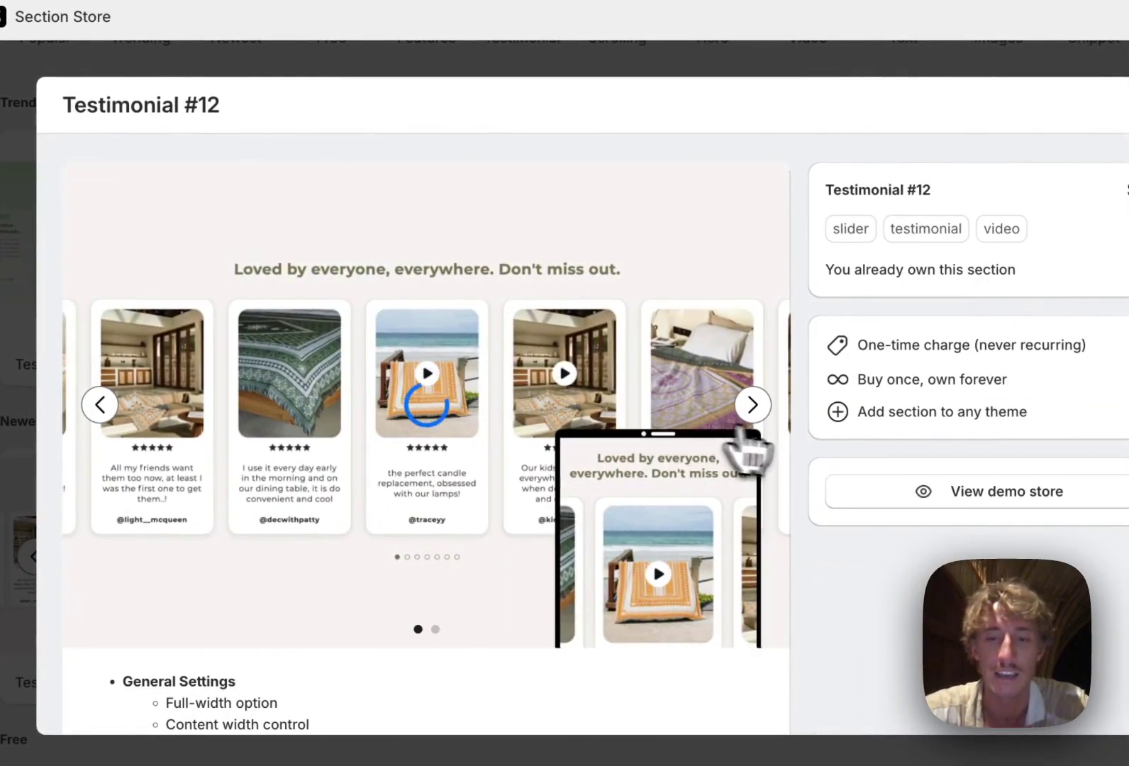
click(753, 405)
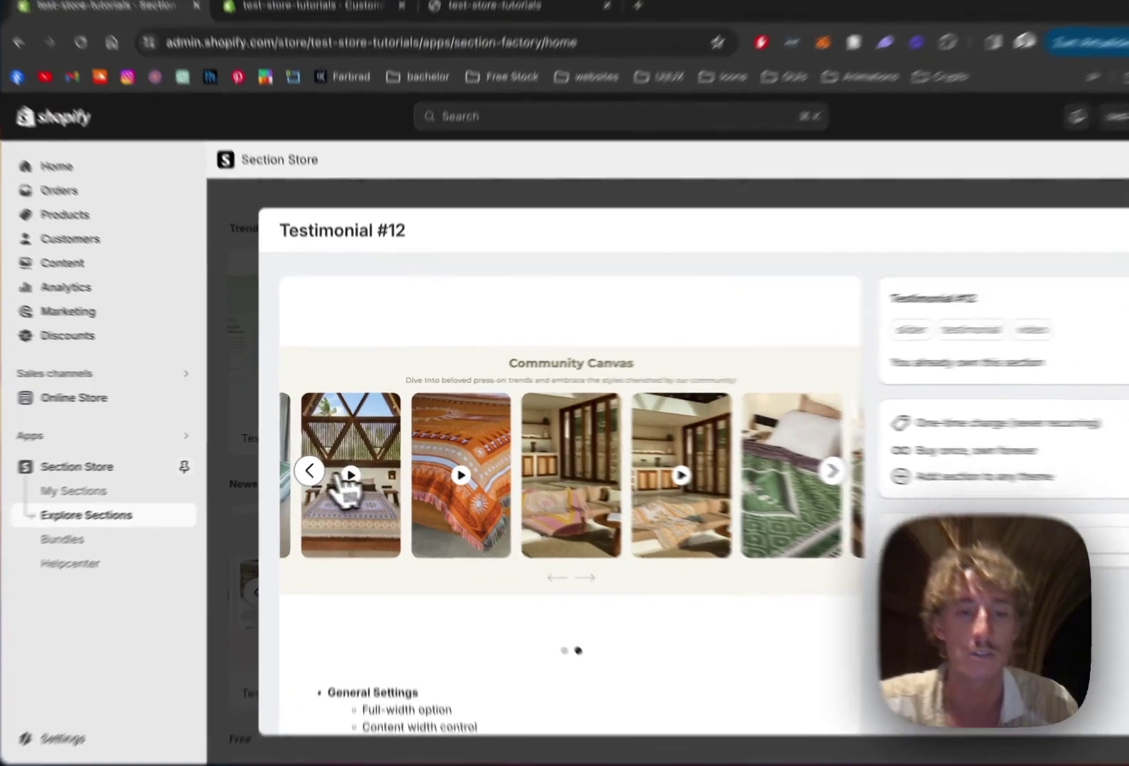
click(321, 457)
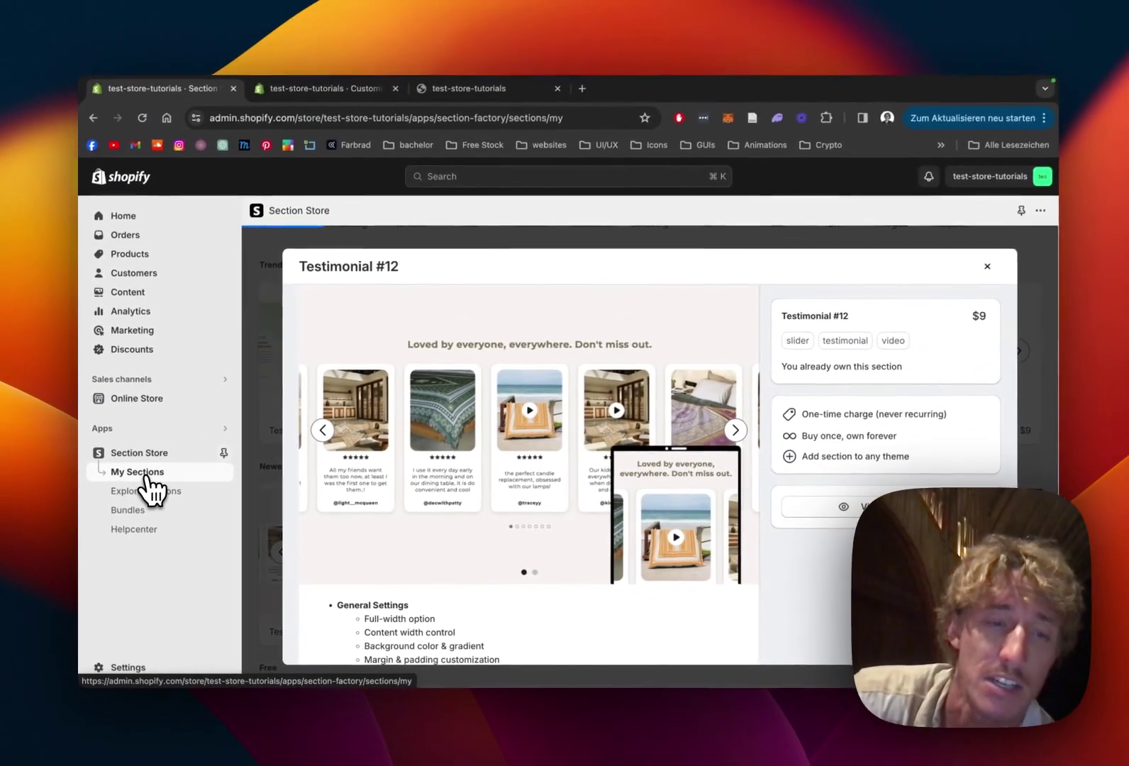
In My Sections, check which themes Testimonial #12 can be added to.
click(142, 473)
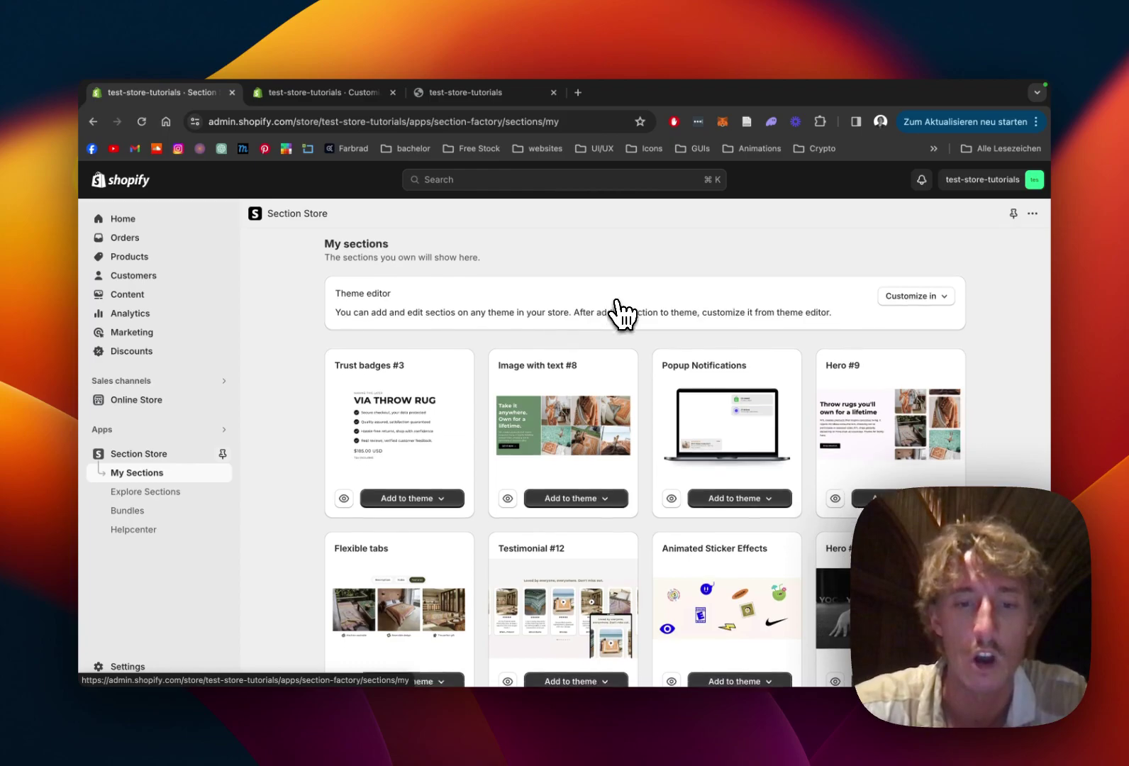
scroll(615, 304, down, 1)
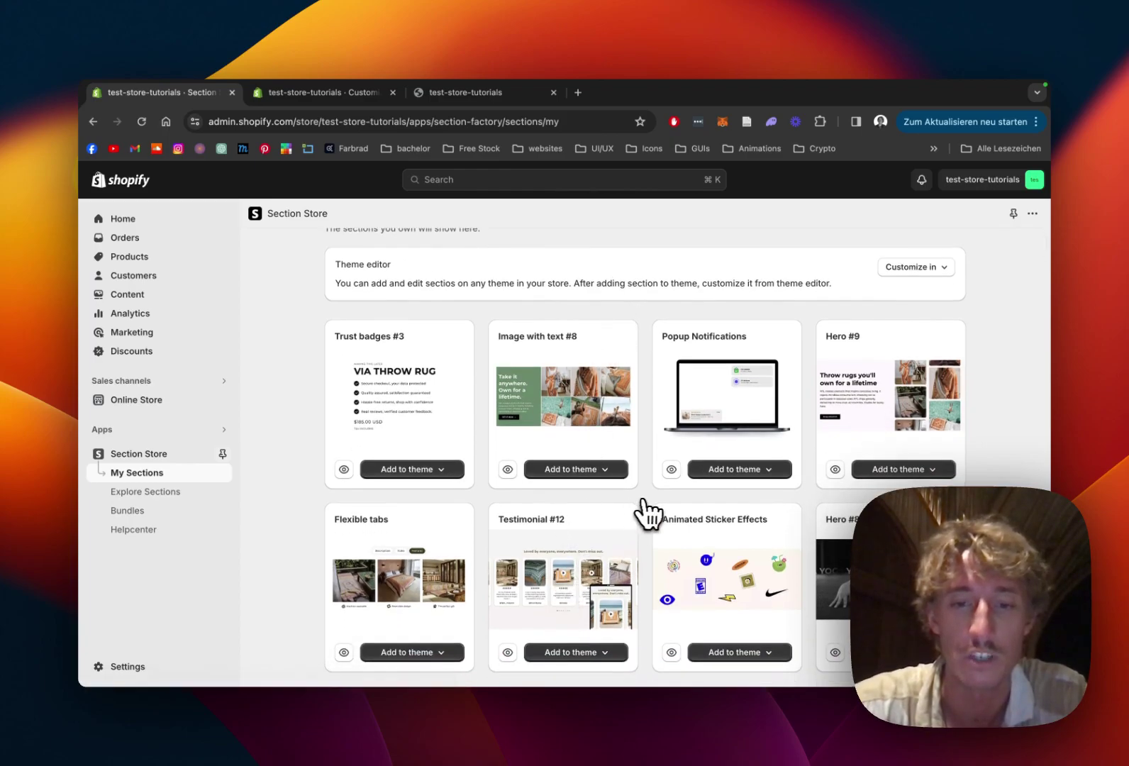
scroll(647, 512, down, 1)
click(556, 613)
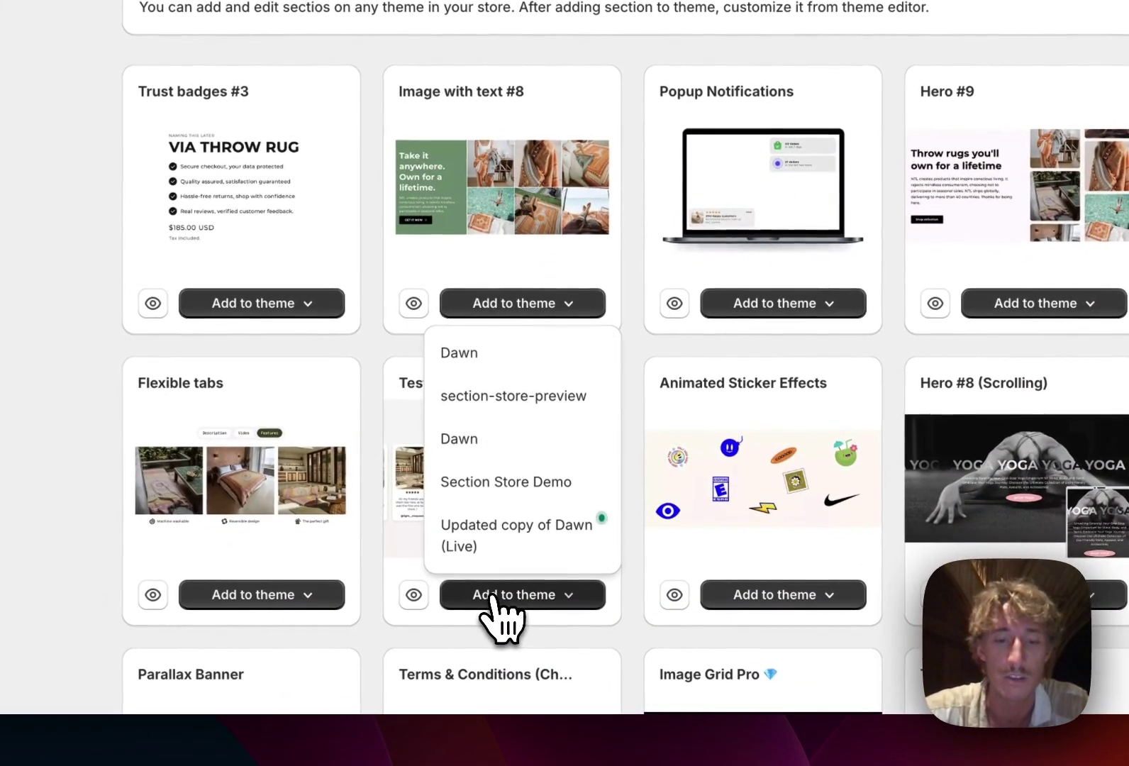
click(639, 383)
scroll(643, 365, up, 3)
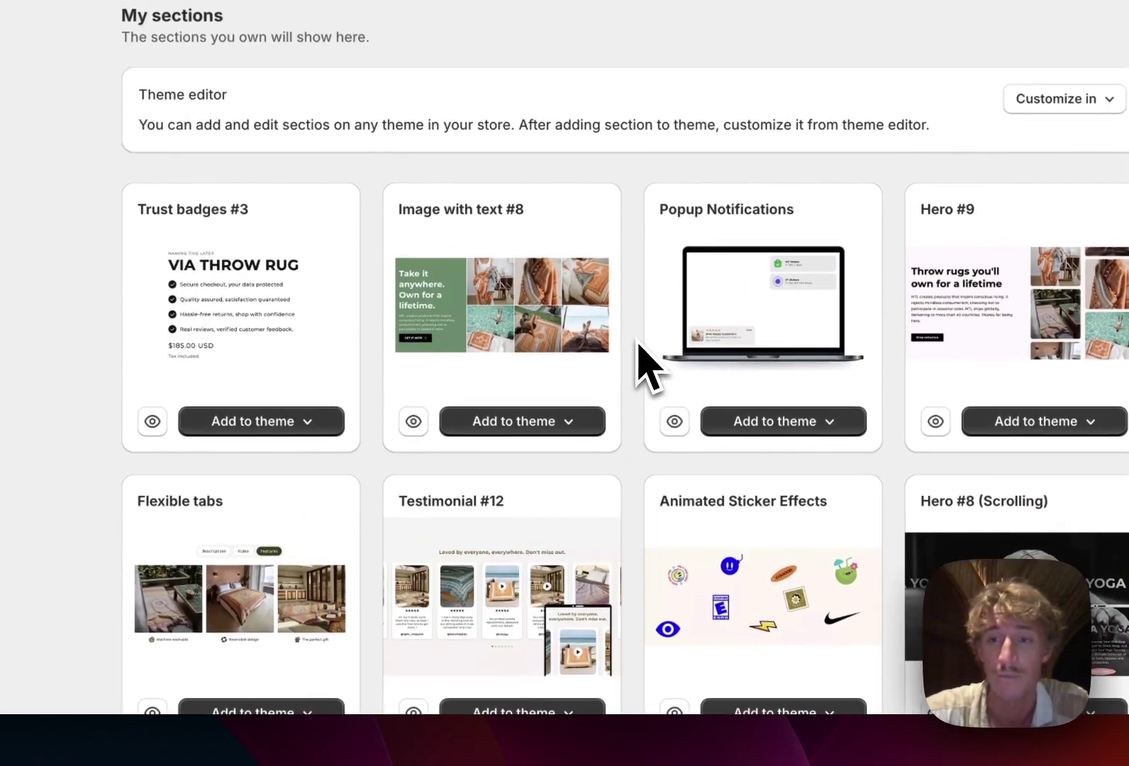
Customize Testimonial #12 in the live Updated copy of Dawn theme editor.
click(1060, 101)
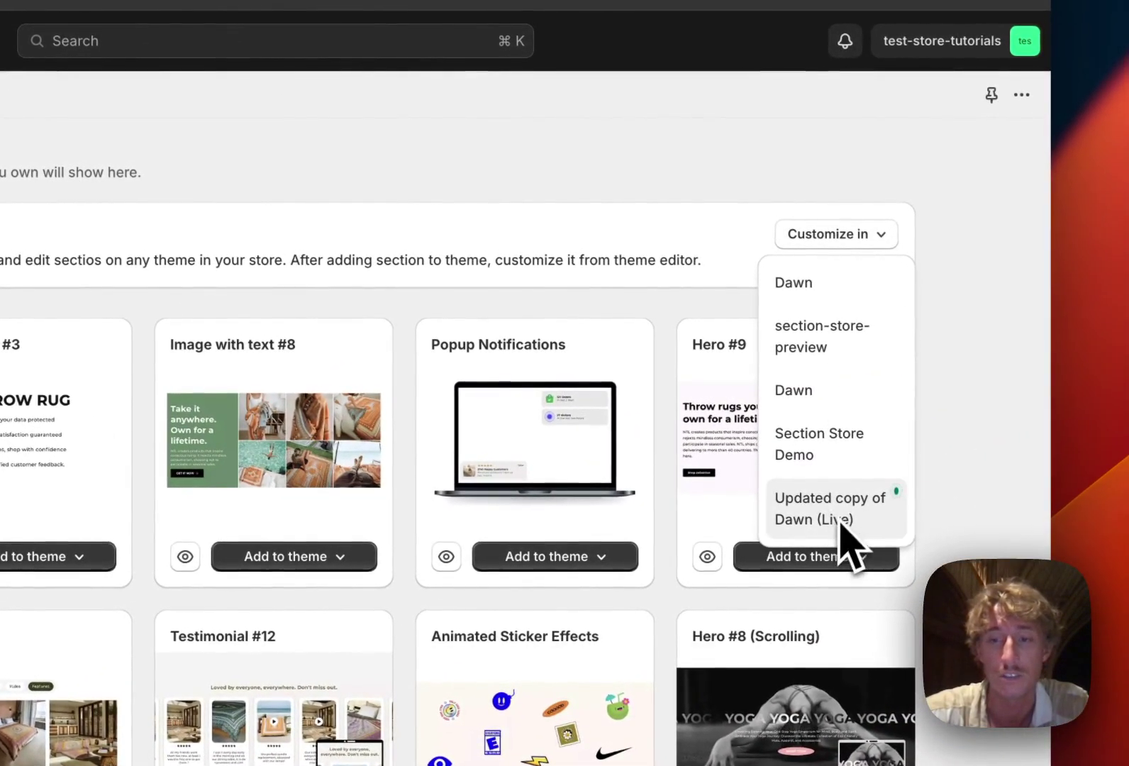
click(1016, 391)
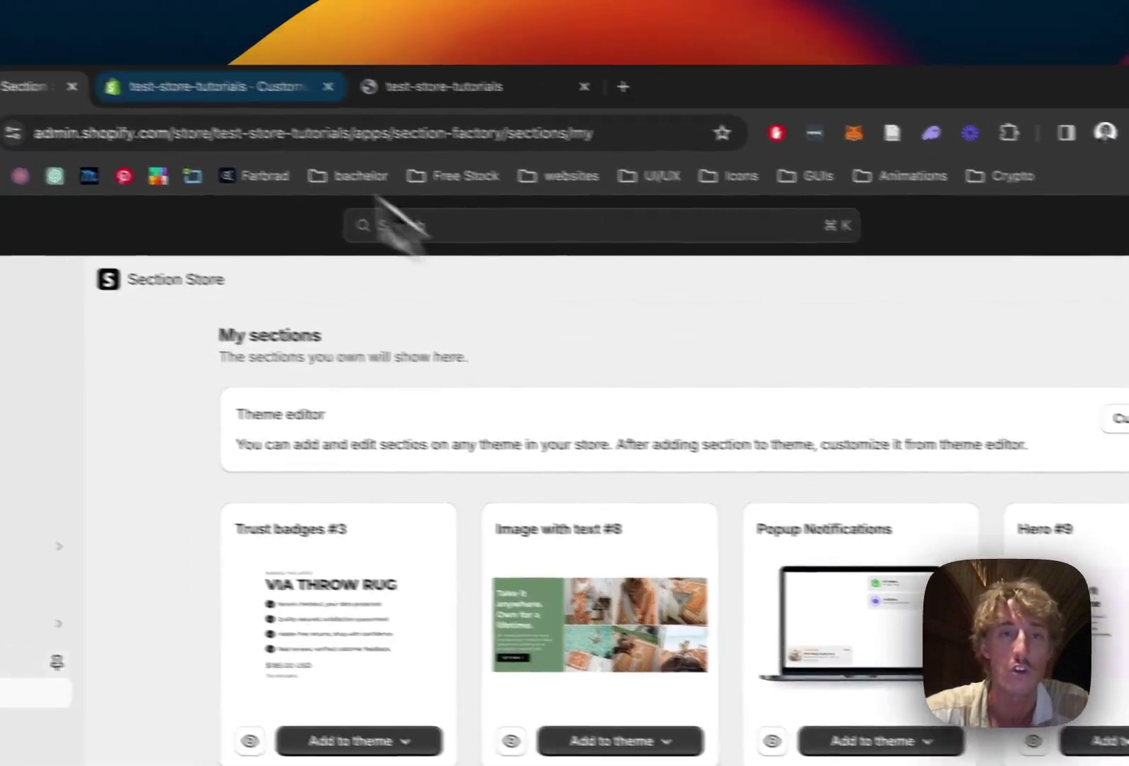
click(170, 78)
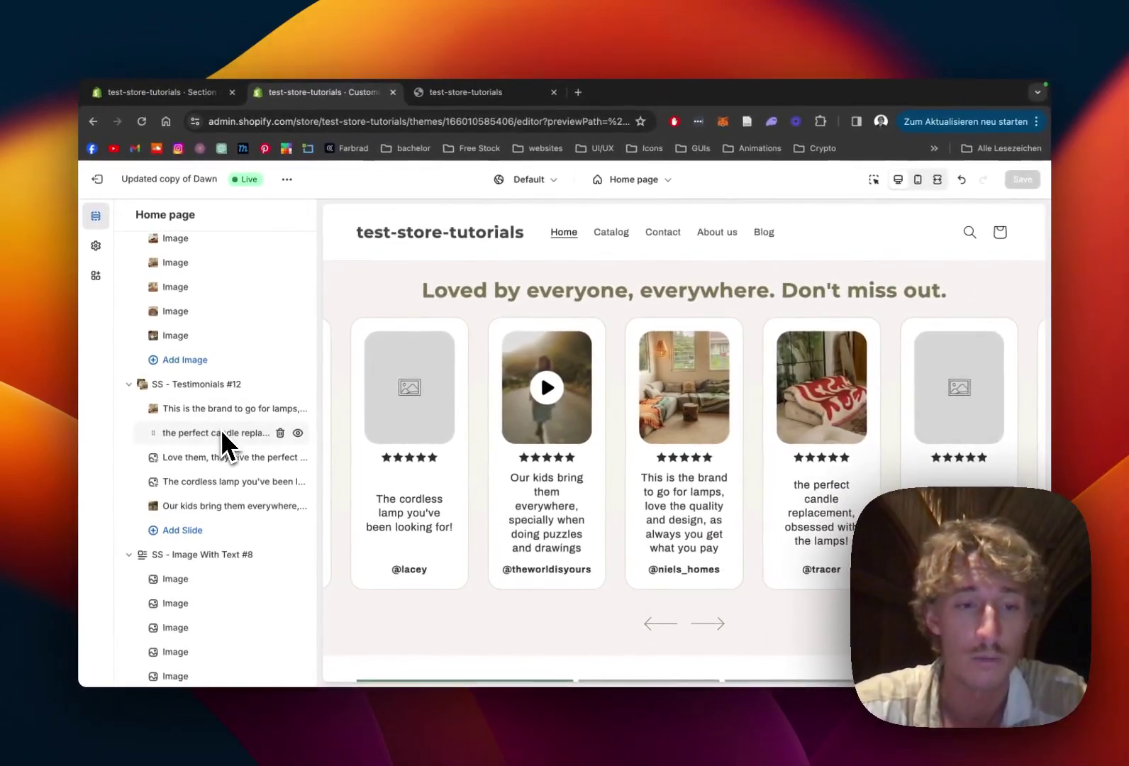
Give the 'Love them…' slide the Bildschirmfoto_2023-11-24_um_17.06.37 PNG of a woman on a sofa.
scroll(222, 432, down, 5)
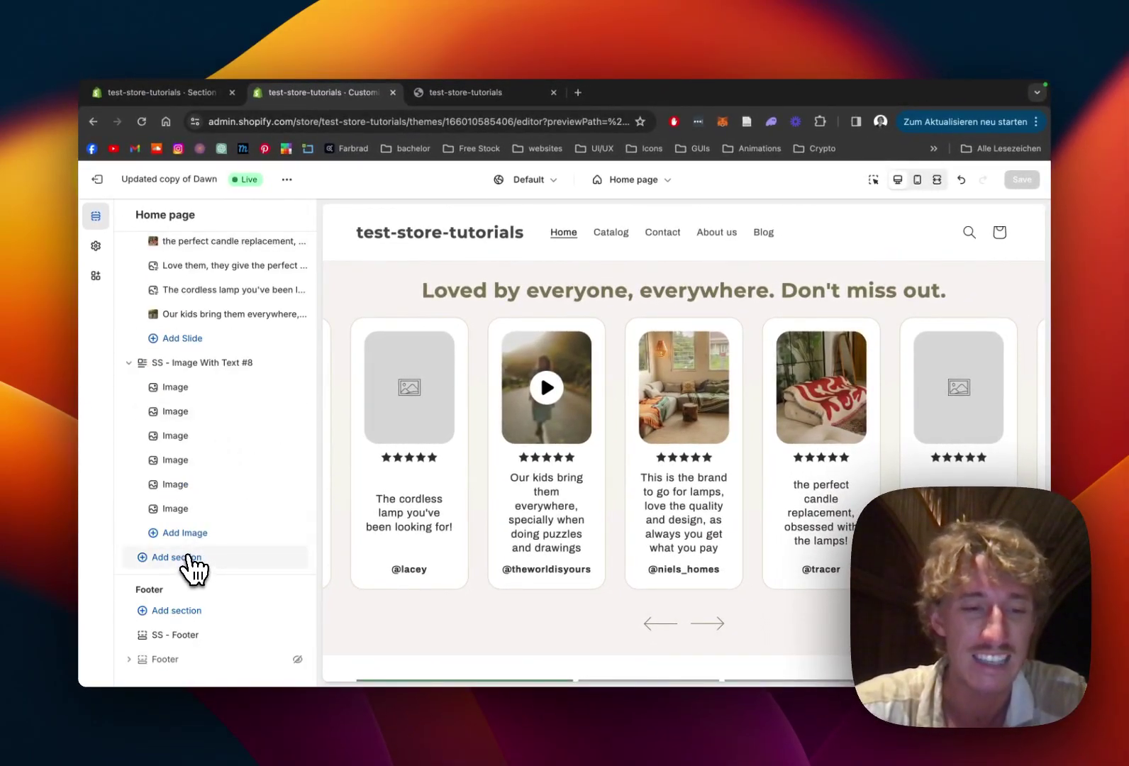
scroll(190, 566, up, 10)
scroll(190, 565, down, 5)
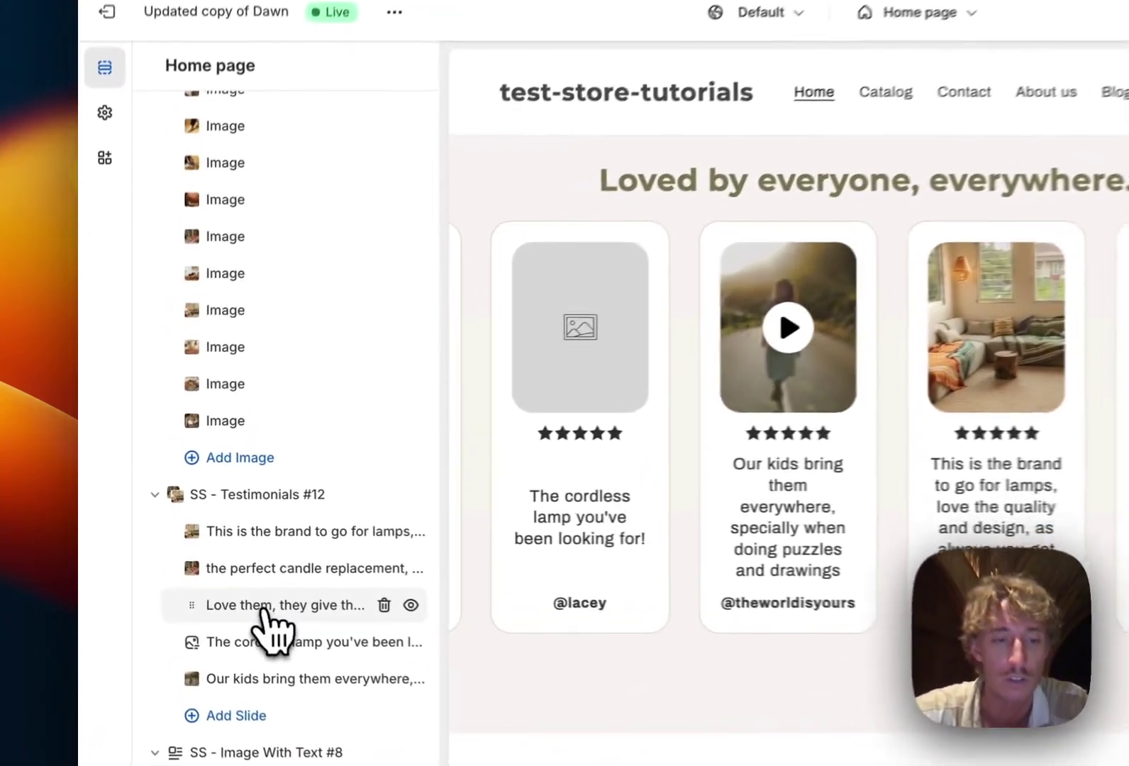
click(209, 572)
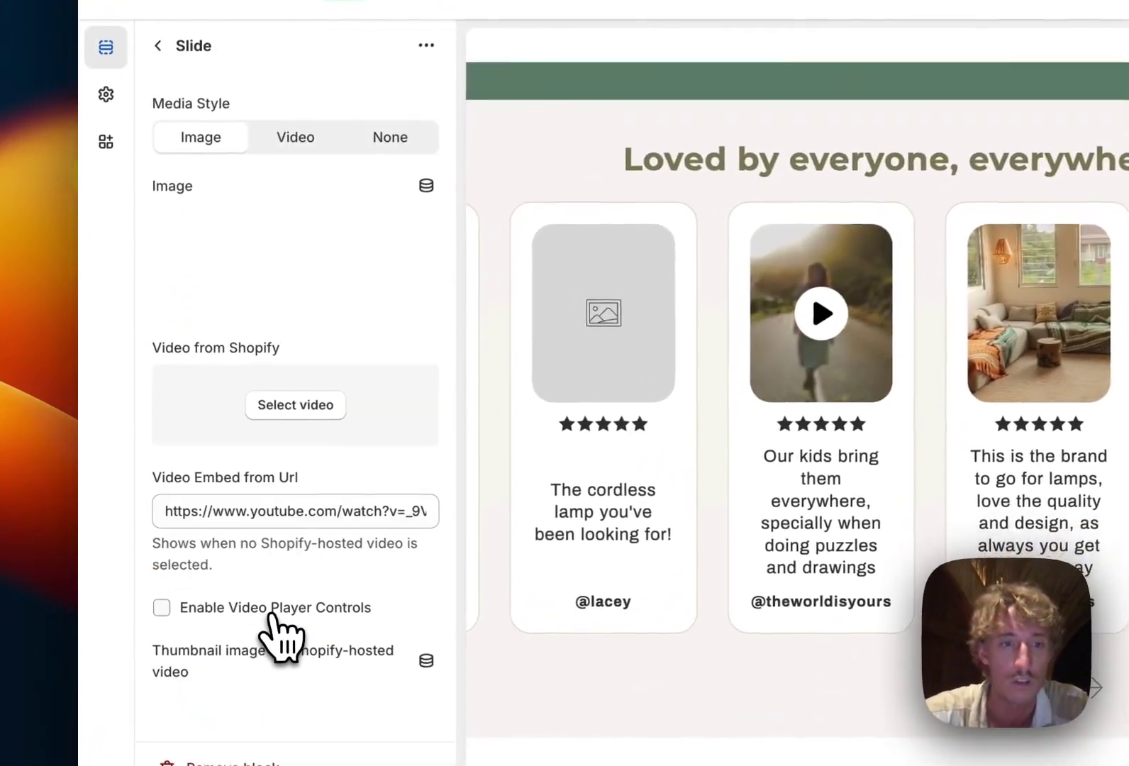
click(292, 247)
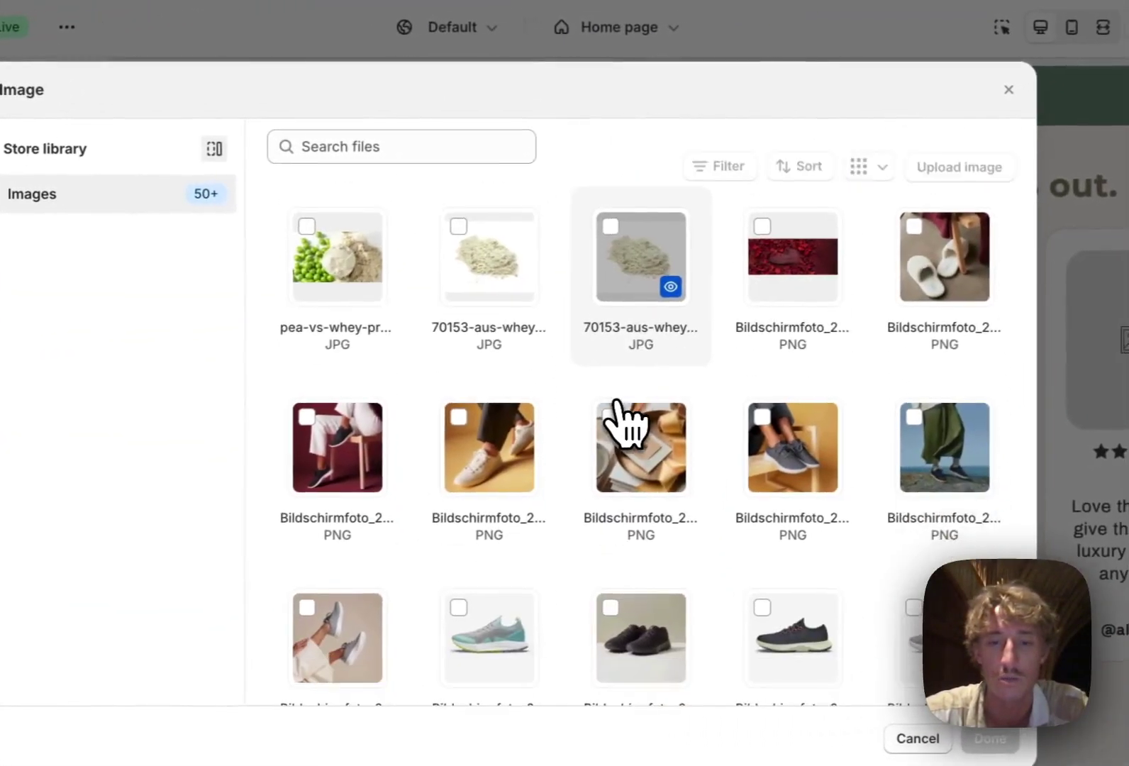
scroll(617, 417, down, 2)
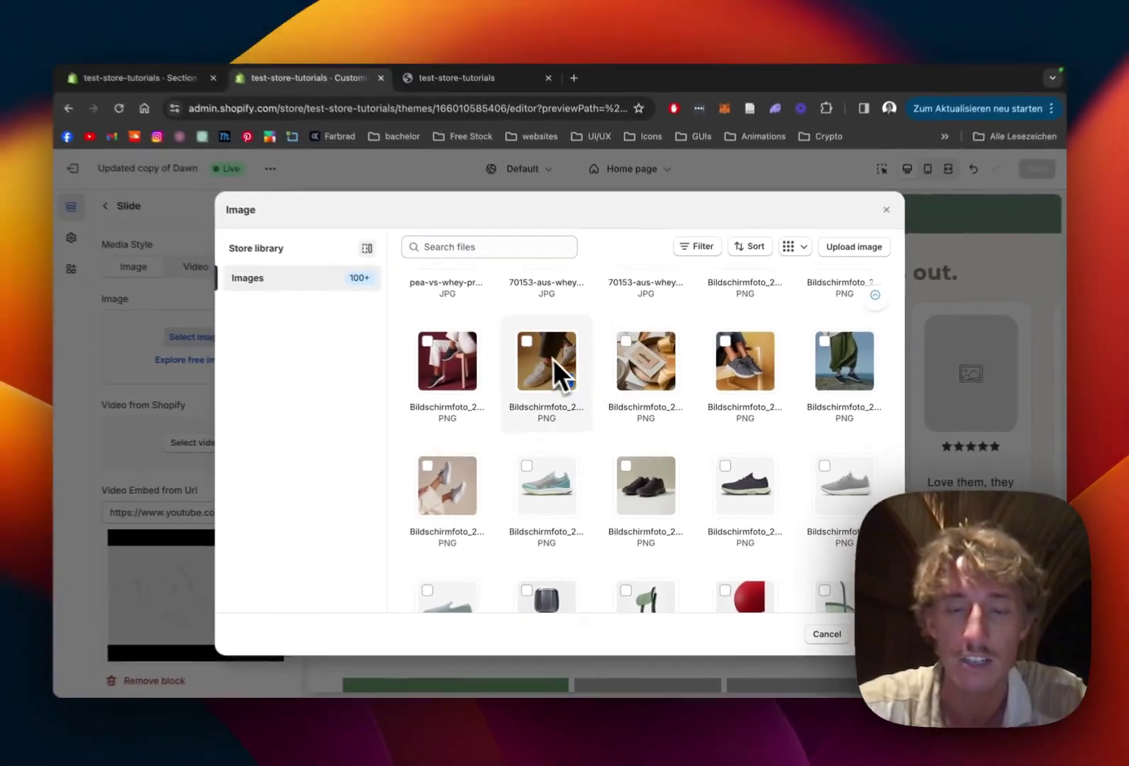
scroll(483, 322, down, 5)
scroll(661, 408, up, 4)
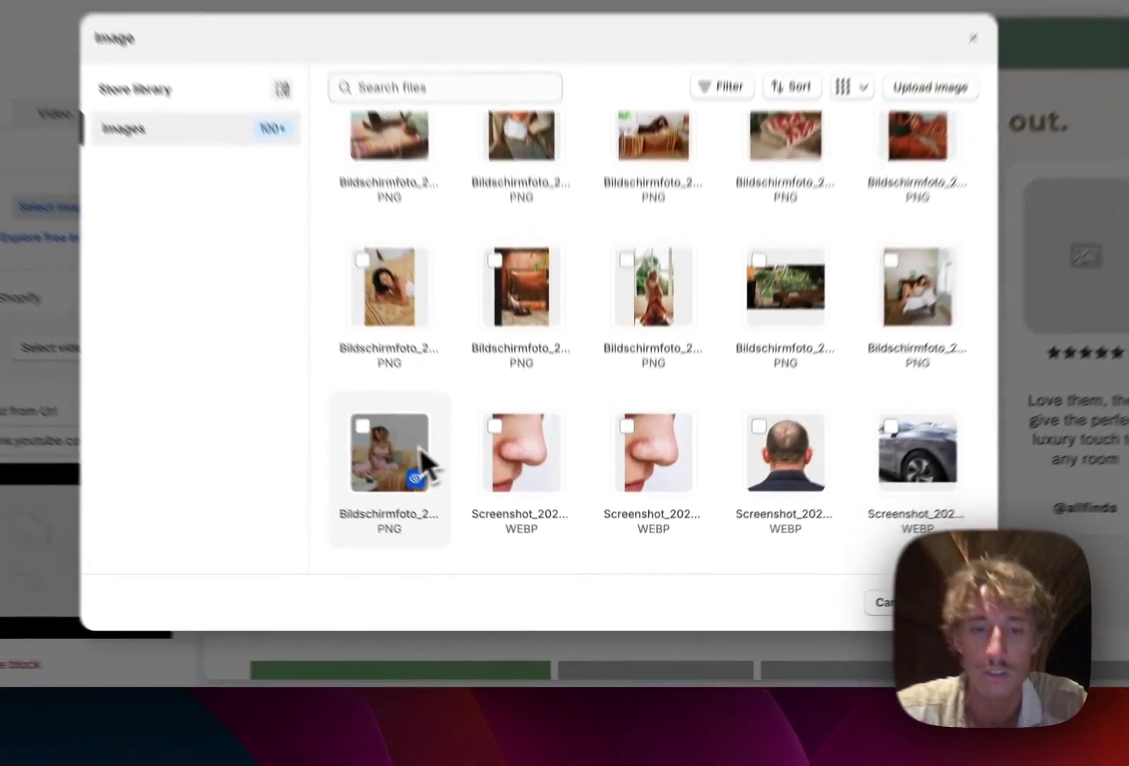
click(464, 519)
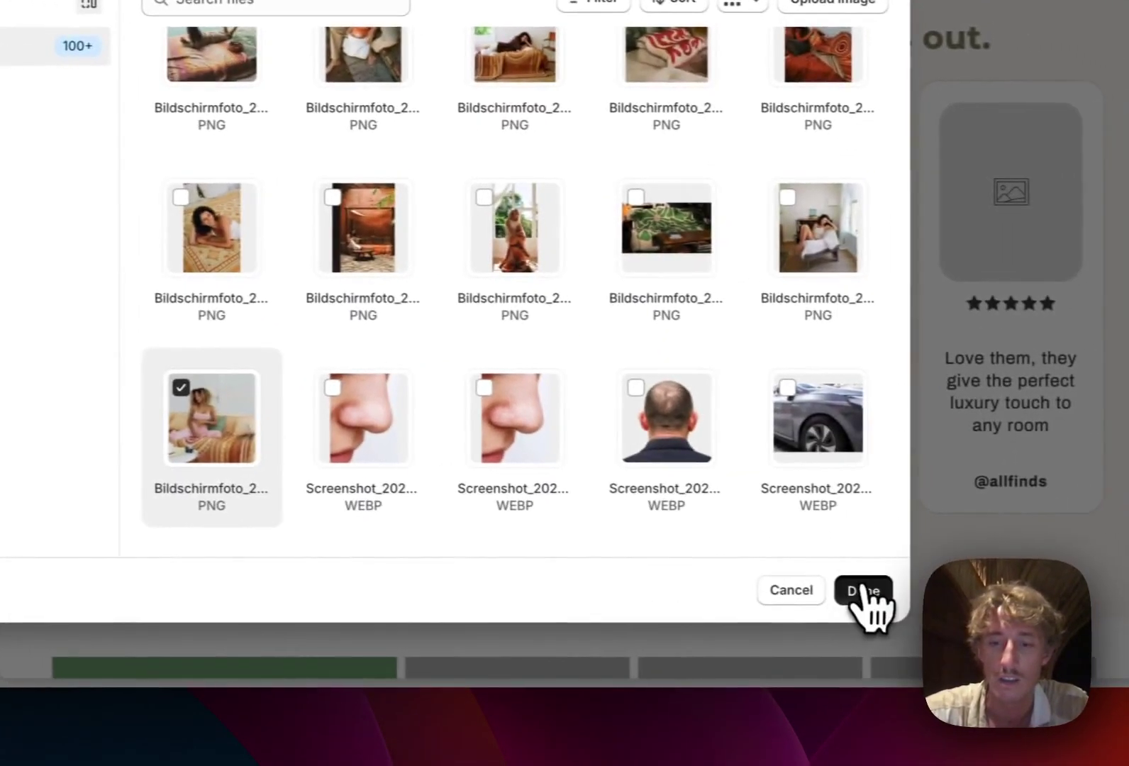
click(971, 598)
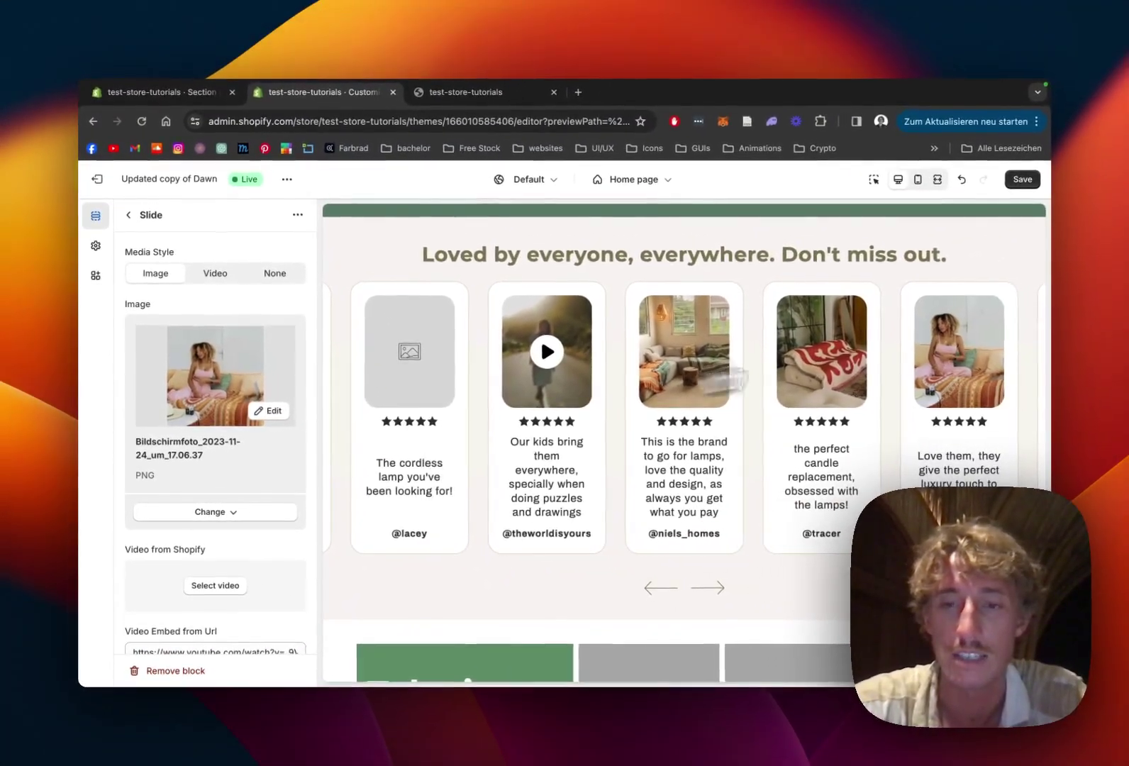
scroll(228, 437, down, 4)
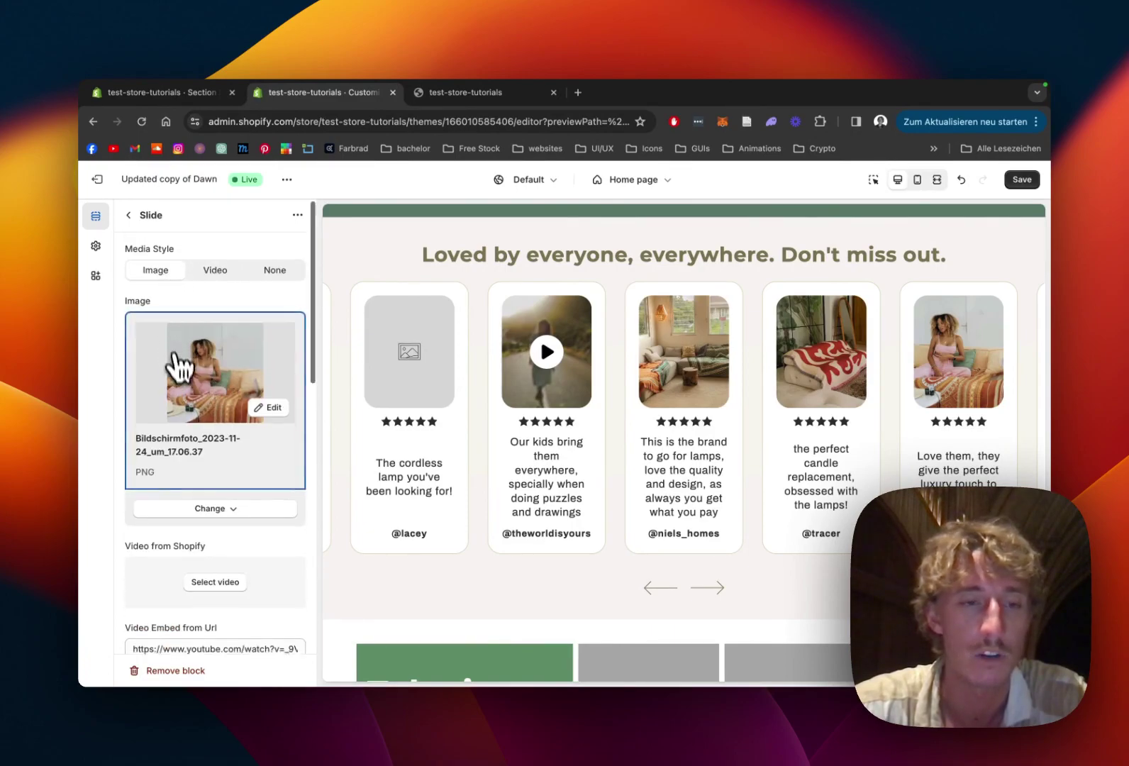
Append '!!' after 'room' in the 'Love them' quote and retype the author handle.
click(283, 530)
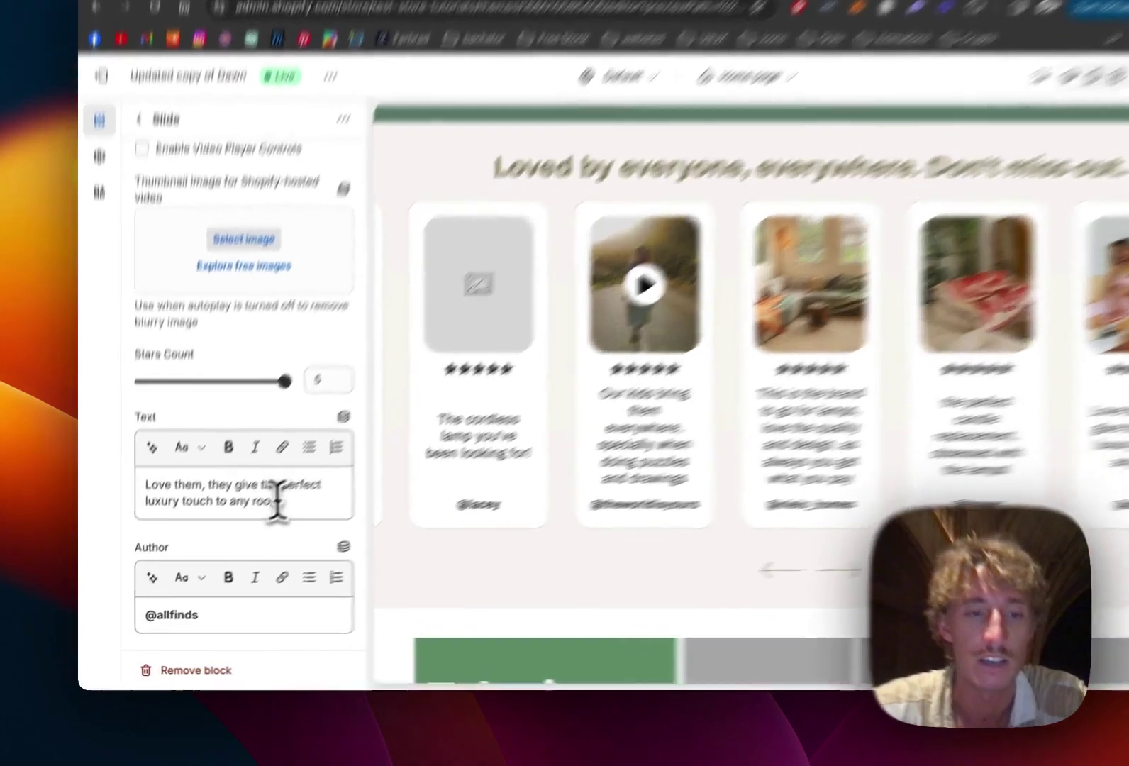
text(!!)
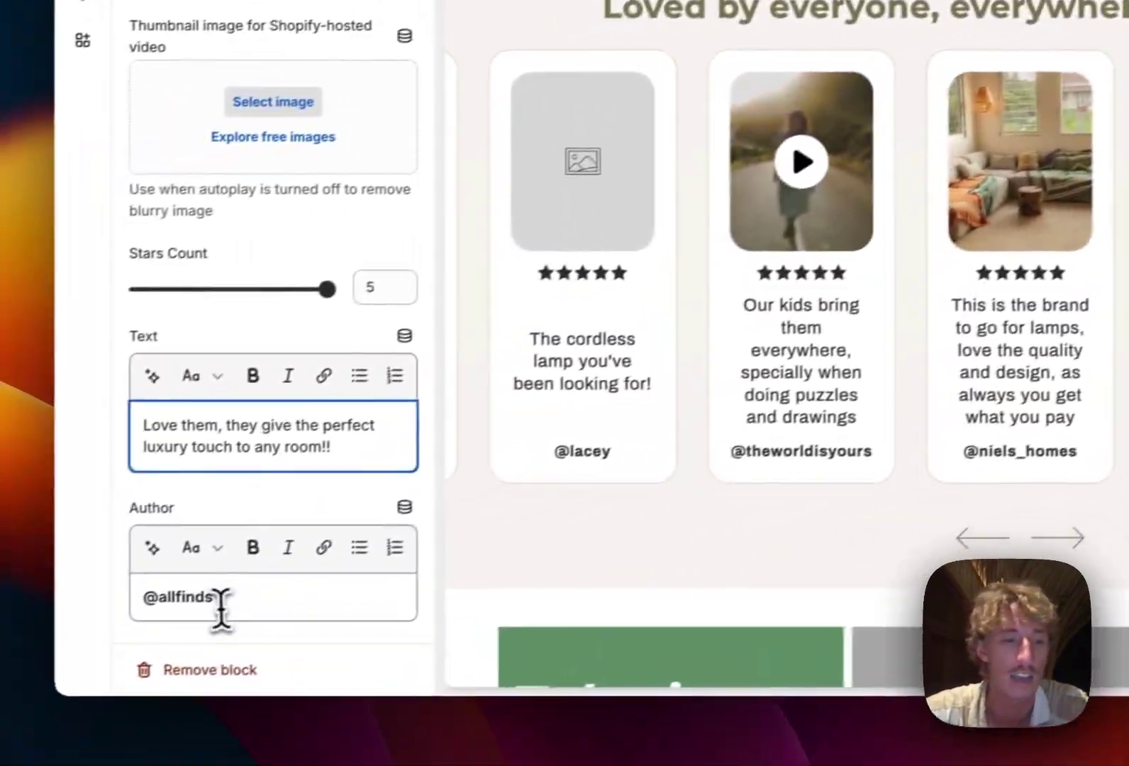
click(243, 597)
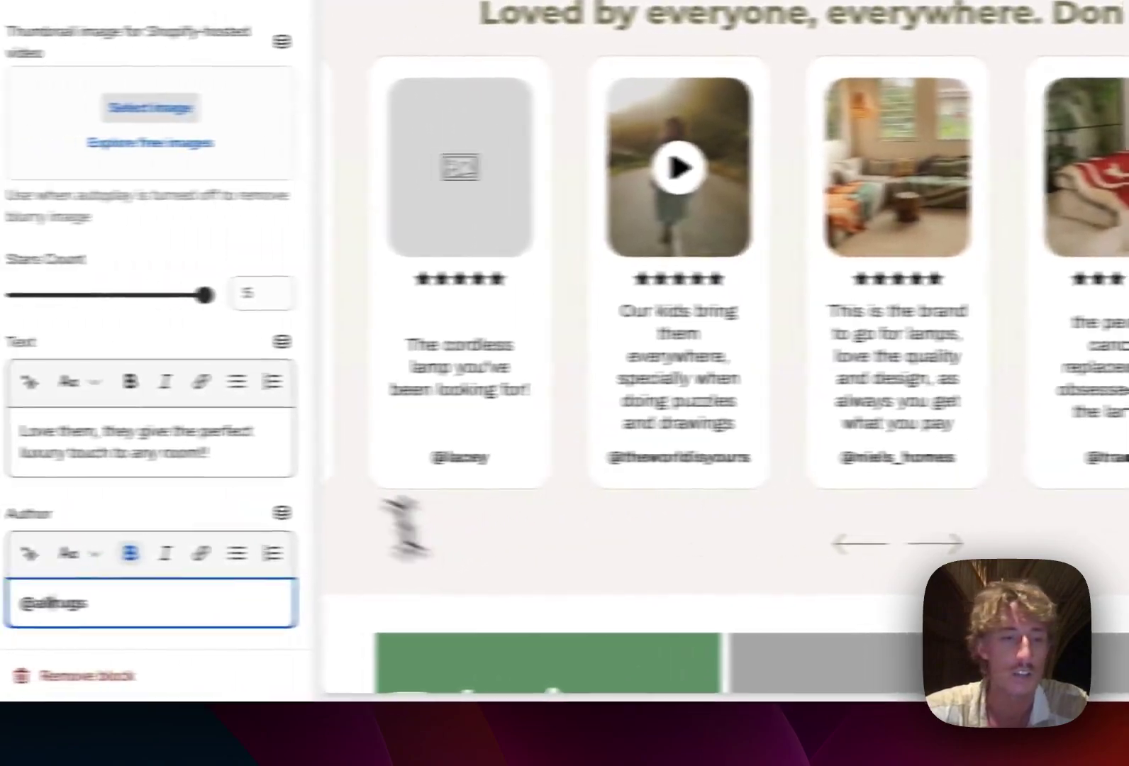
scroll(232, 245, up, 5)
scroll(215, 381, up, 4)
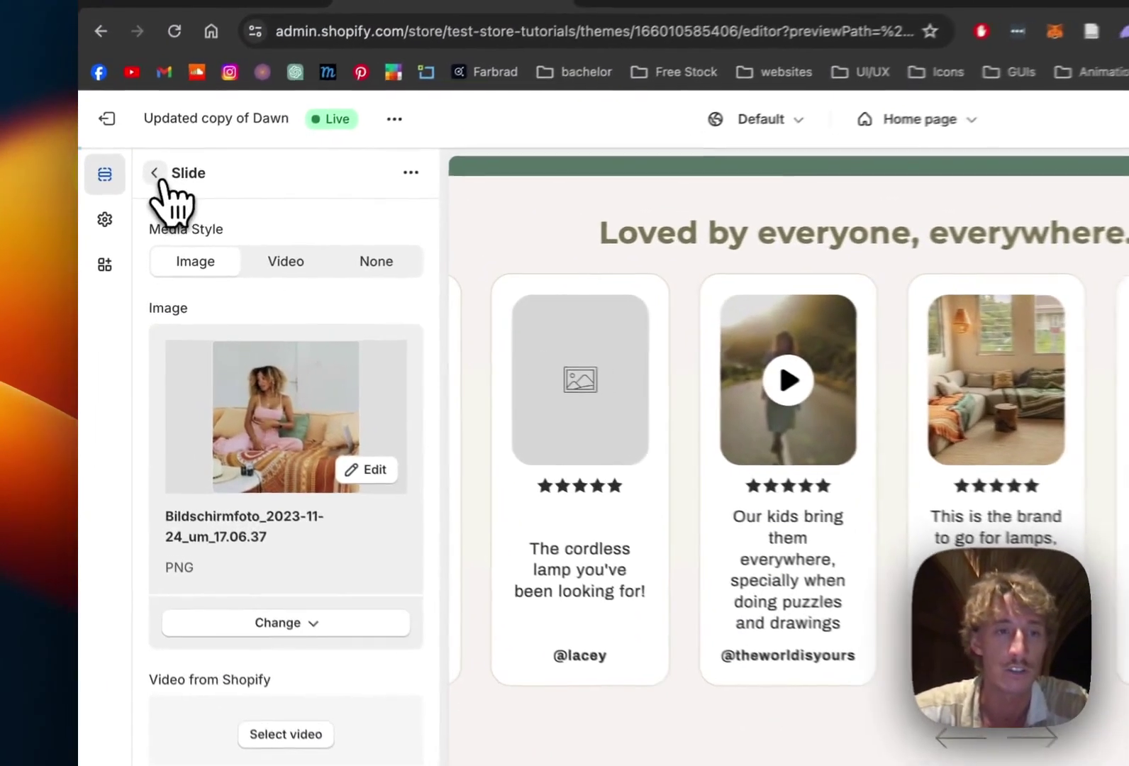
Switch the cordless lamp slide to the Pexels Videos 1093662 coastline video and save.
click(129, 215)
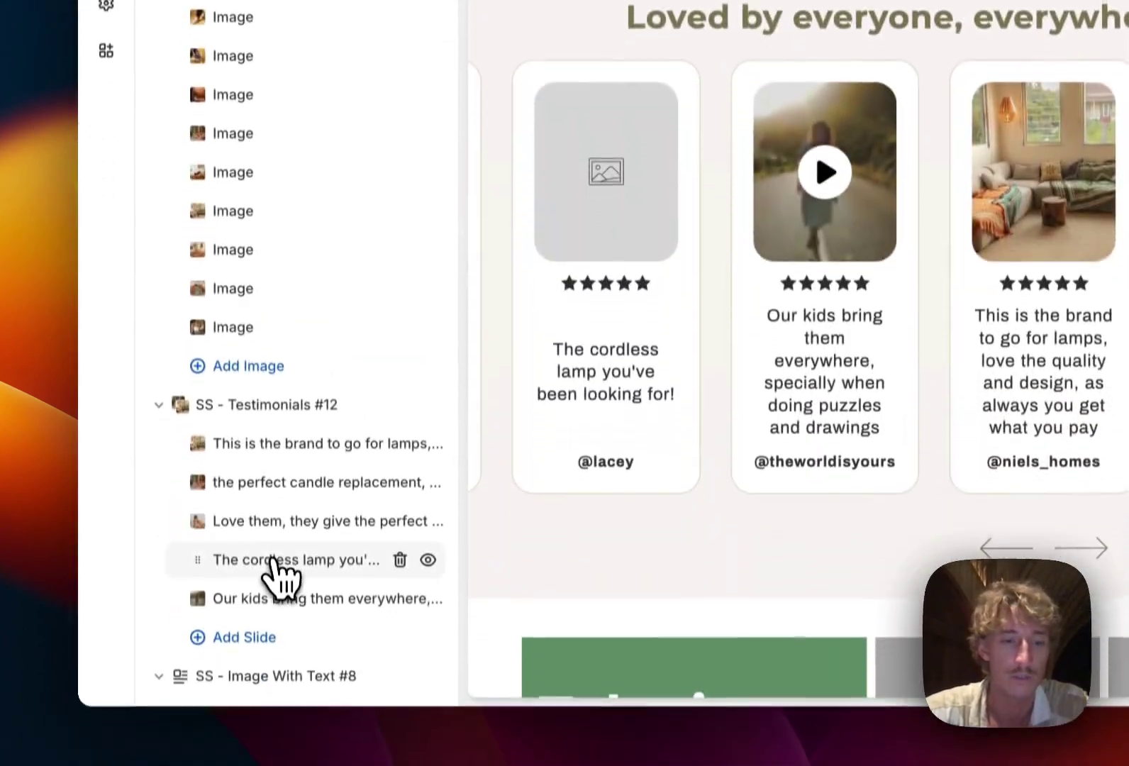
click(296, 30)
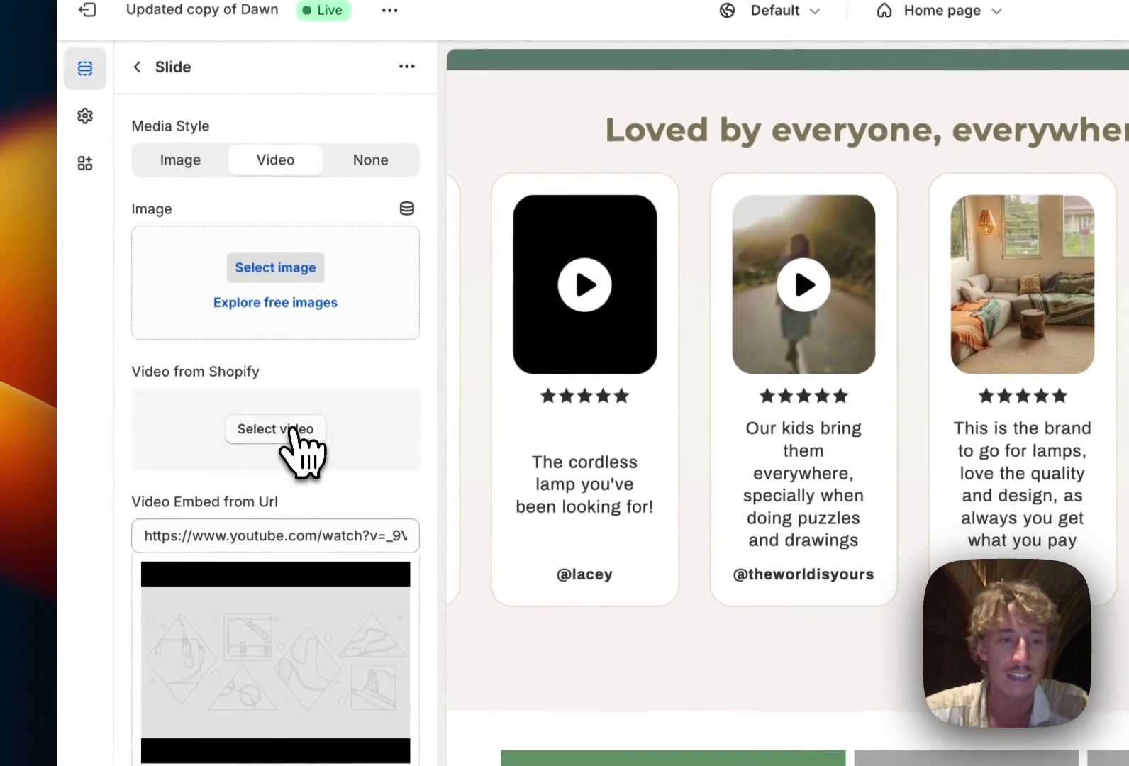
click(293, 430)
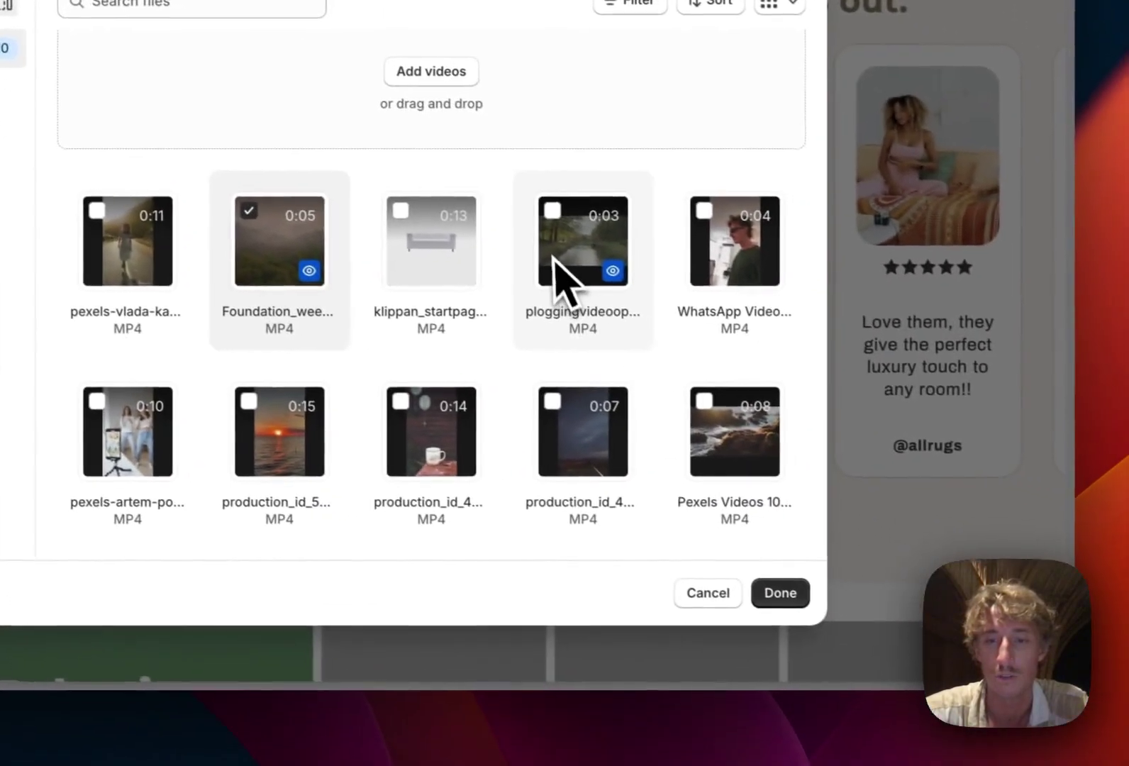
click(770, 589)
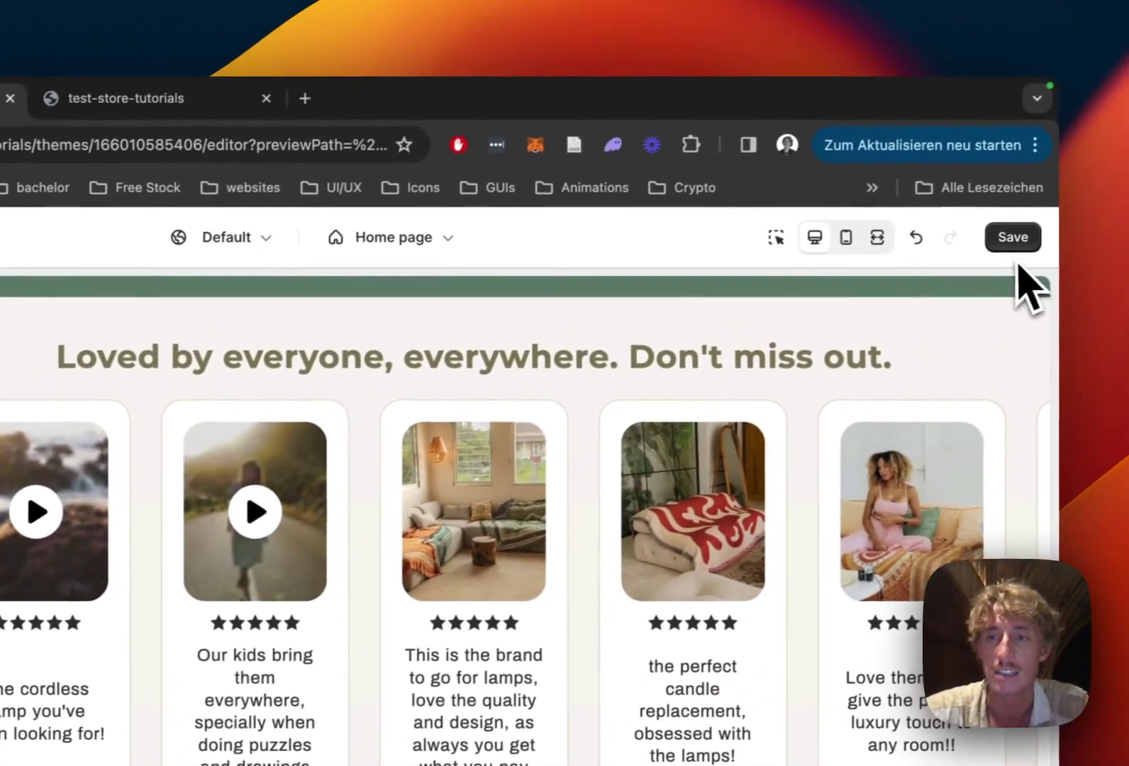
click(1084, 216)
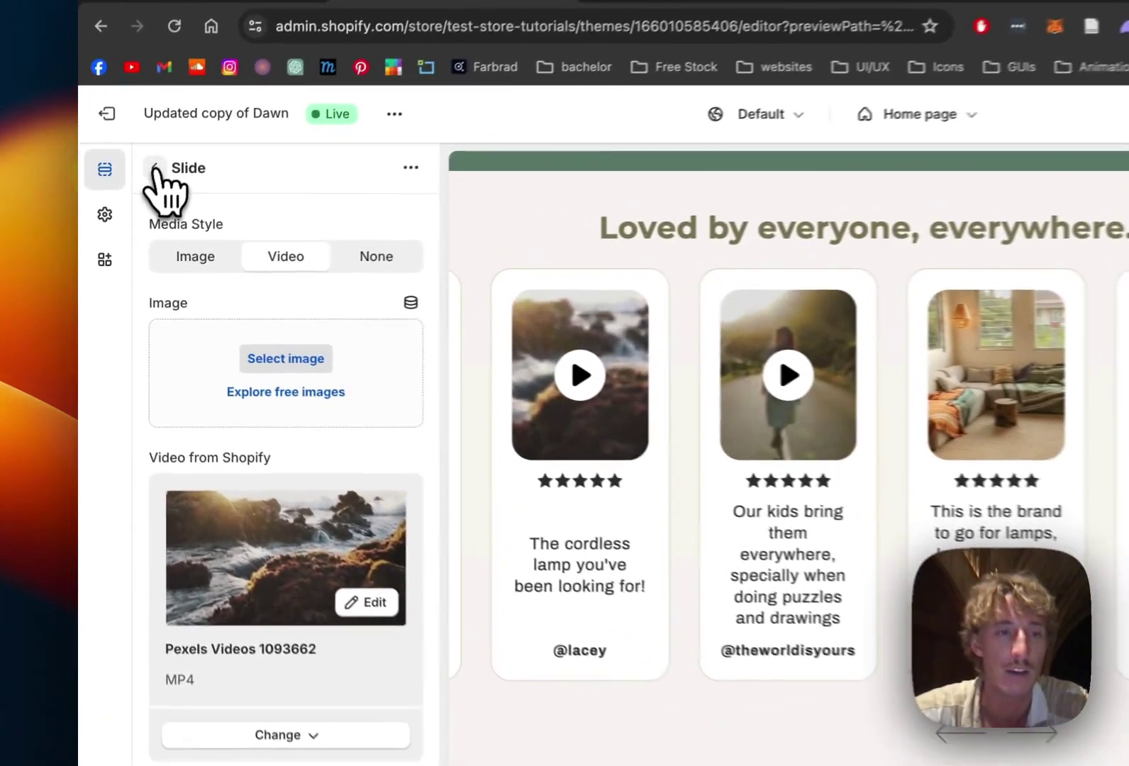
click(129, 214)
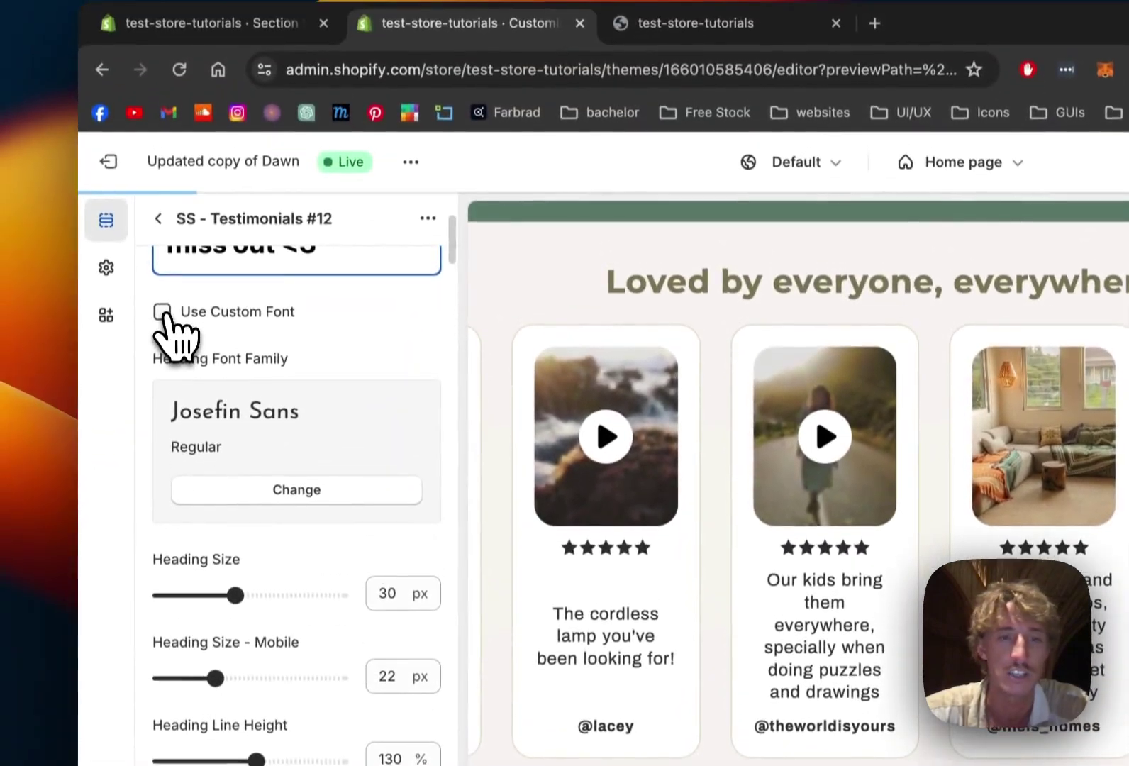
Enable the Josefin Sans custom heading font and check the carousel in mobile preview.
click(162, 312)
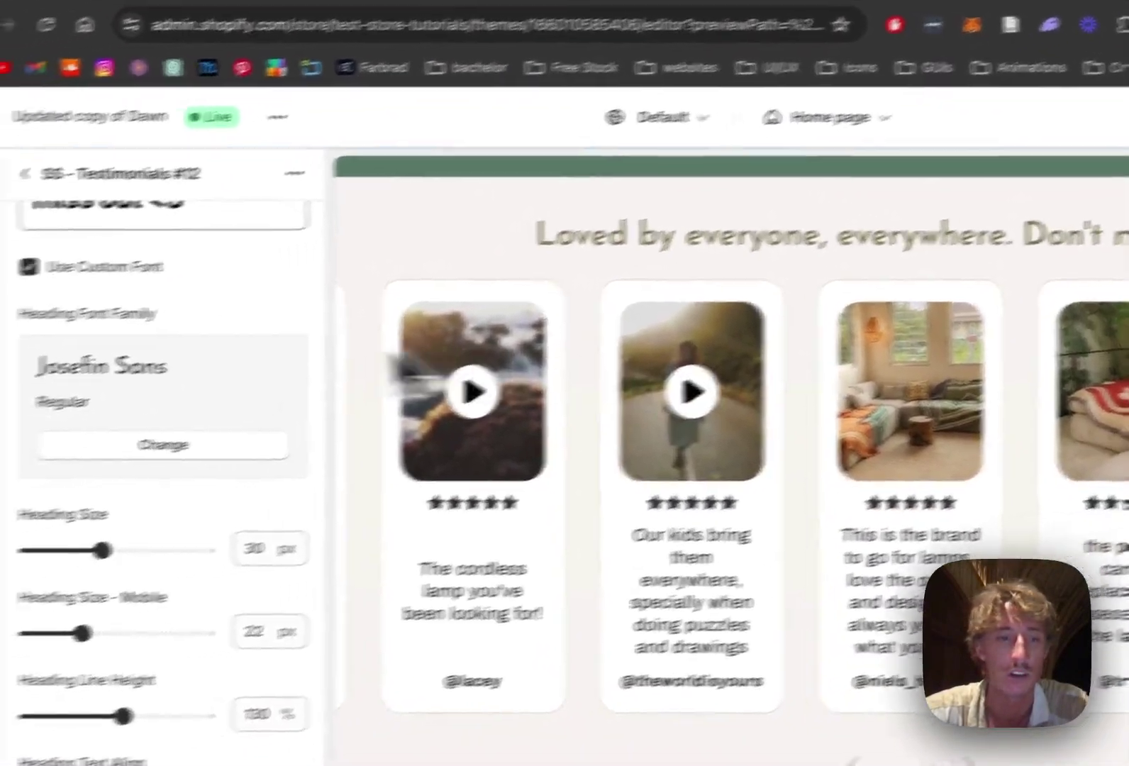
scroll(375, 394, down, 2)
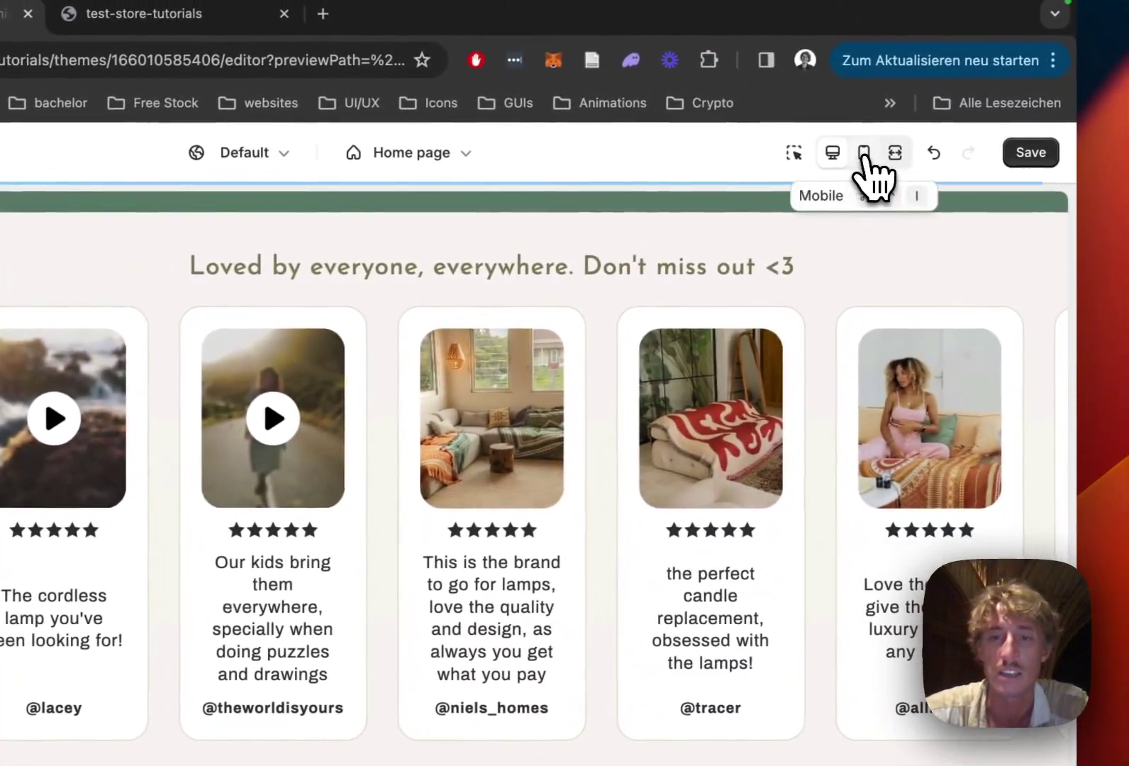
click(864, 158)
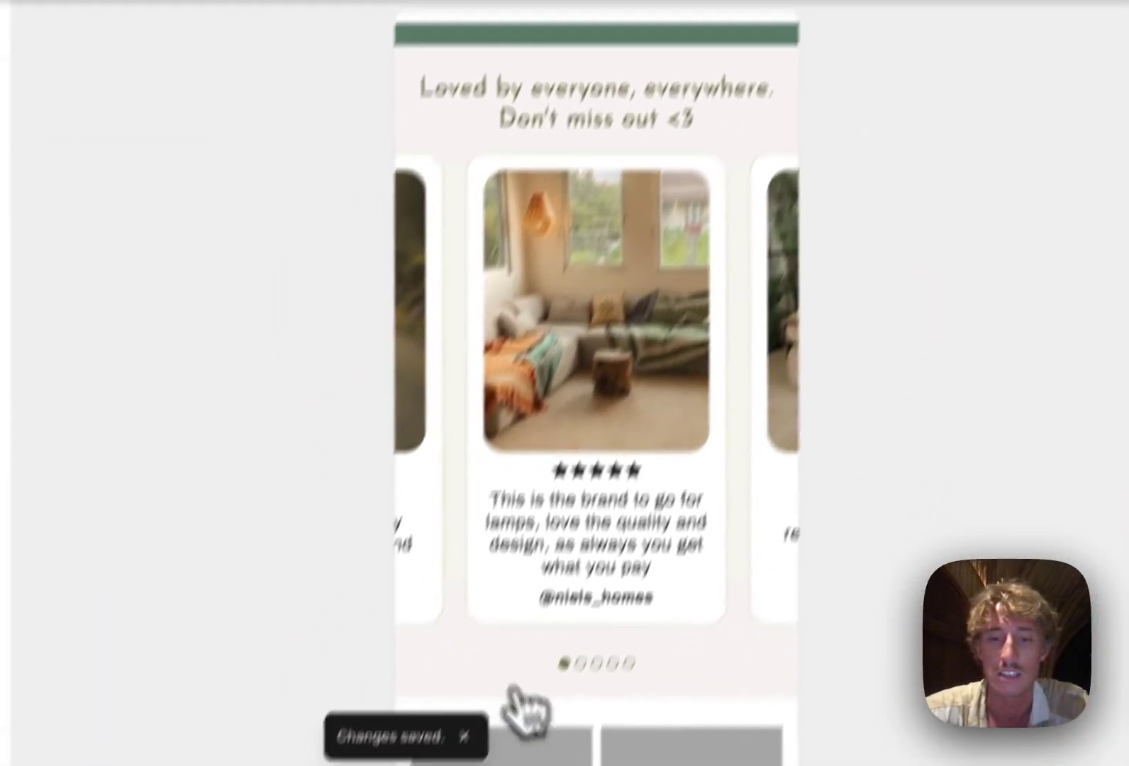
click(580, 663)
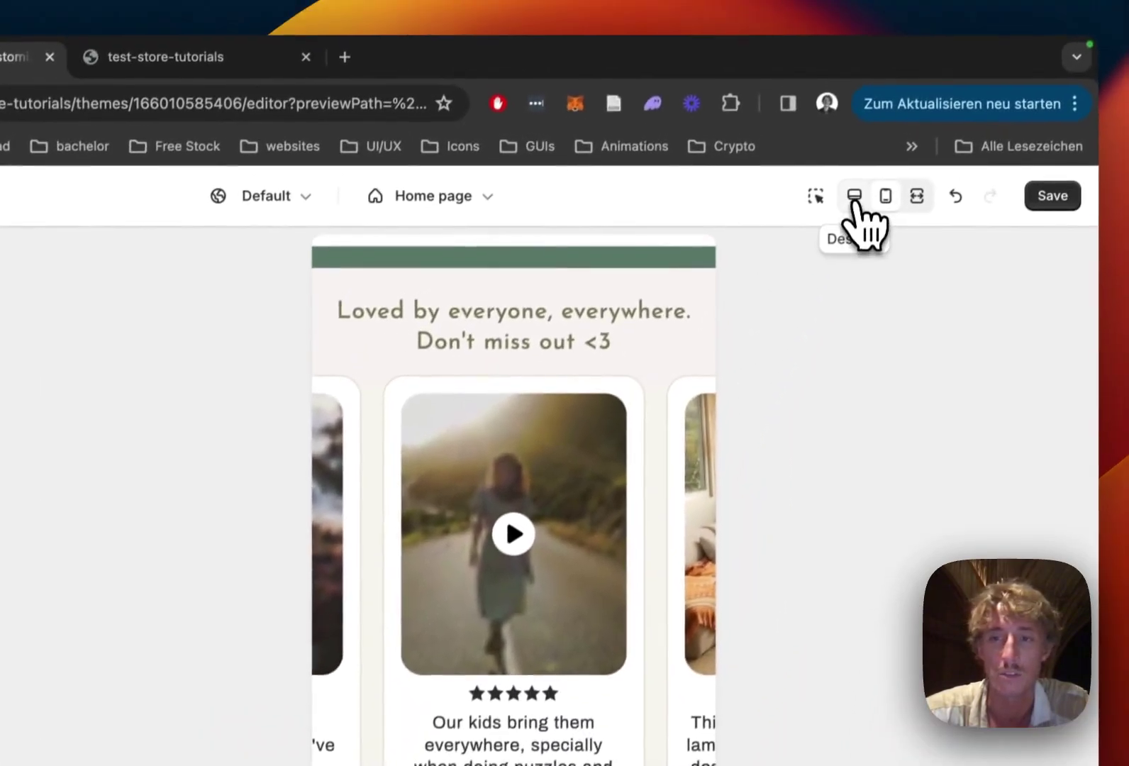
click(855, 204)
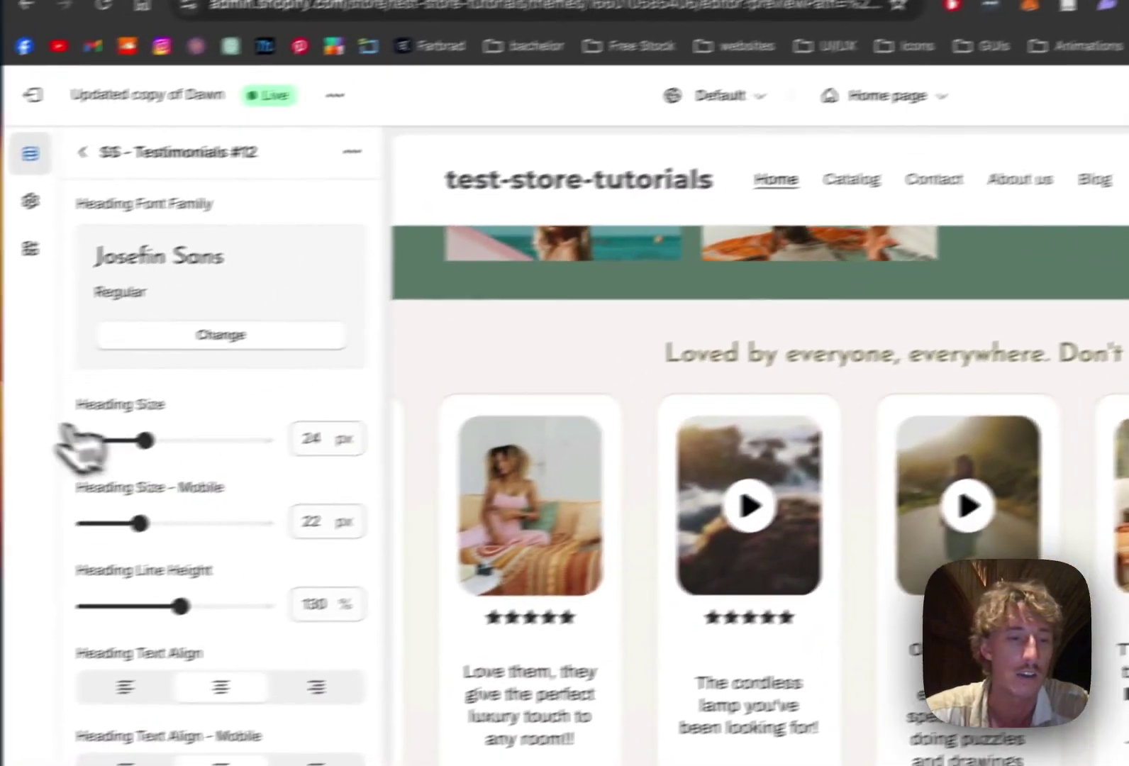
scroll(197, 349, down, 3)
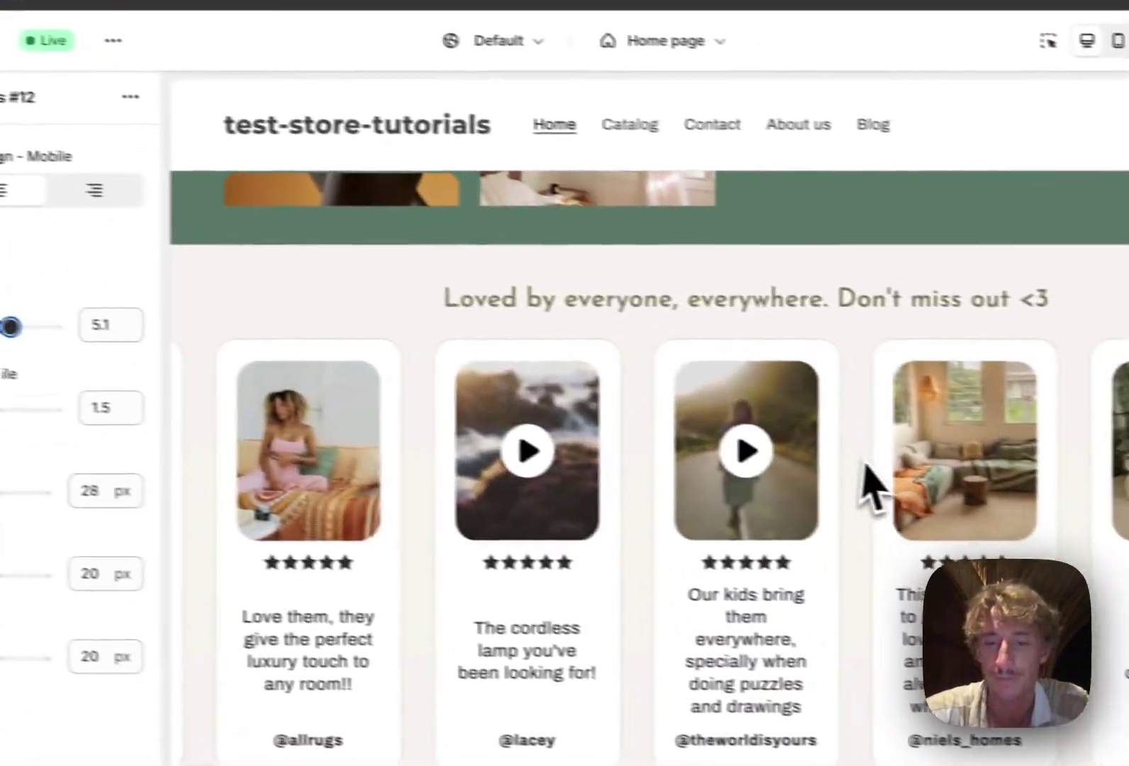
Reduce Slider Gap from 28 px to 16 px and turn on Use Autoplay.
scroll(1103, 513, down, 2)
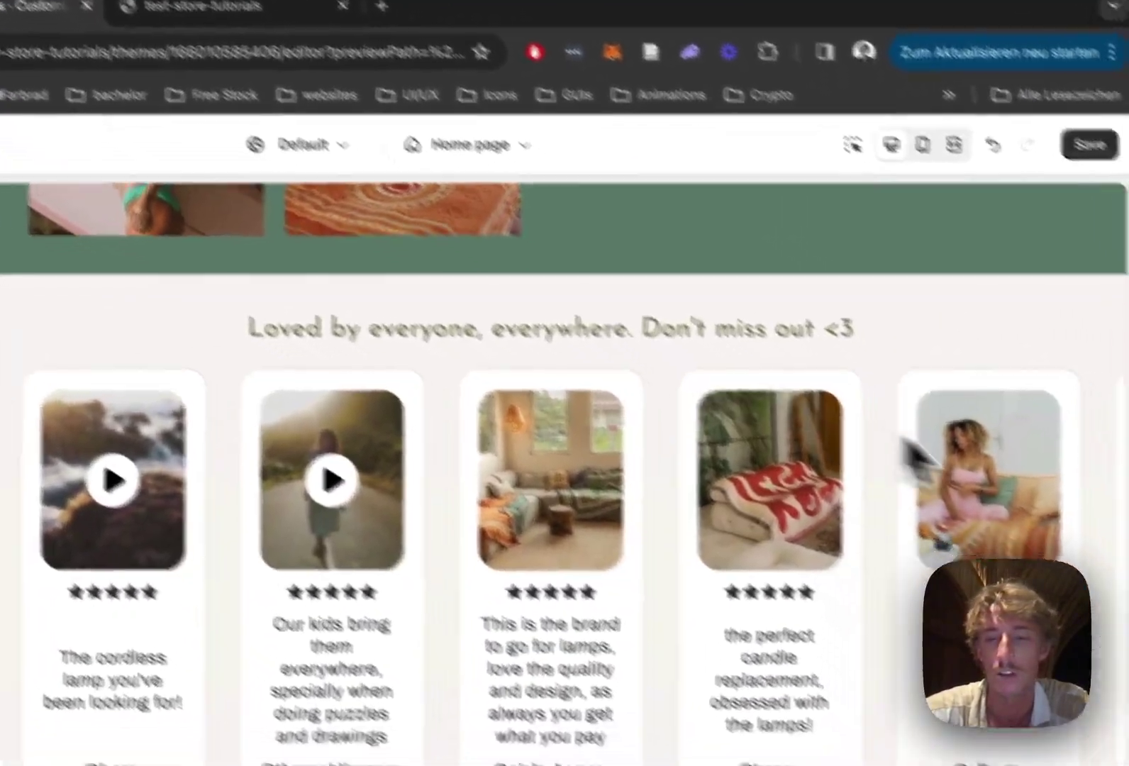
scroll(61, 375, down, 3)
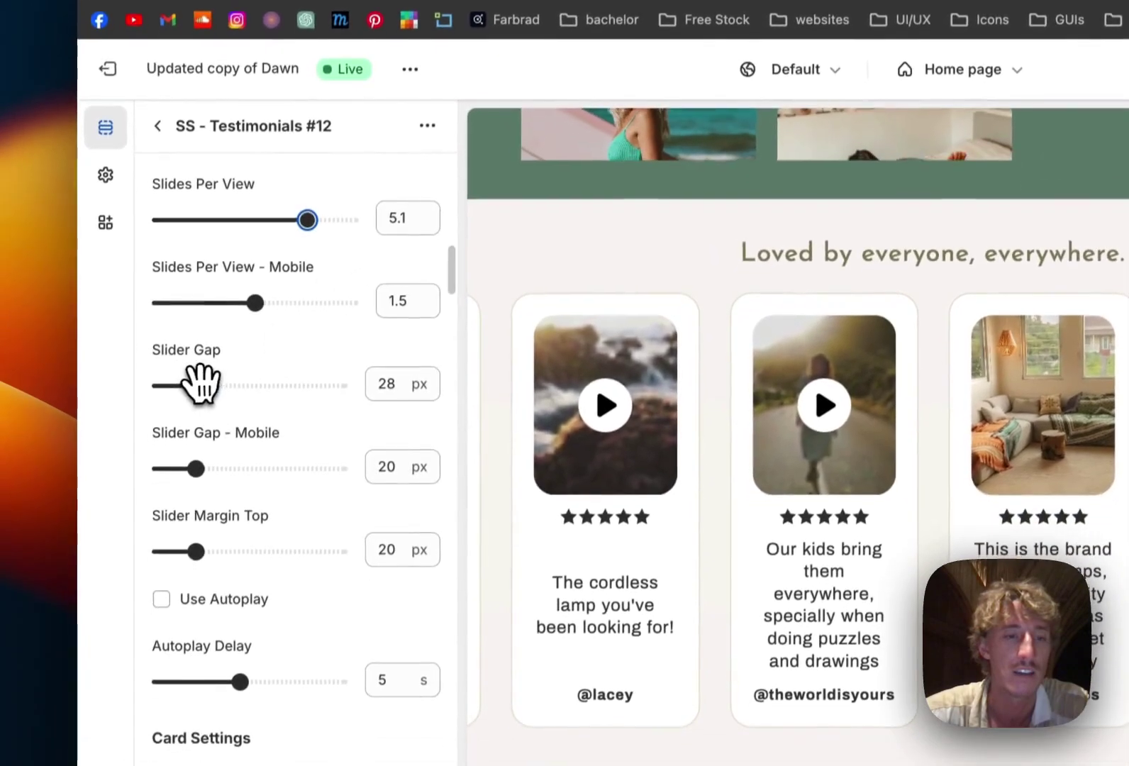
drag(204, 436, 182, 437)
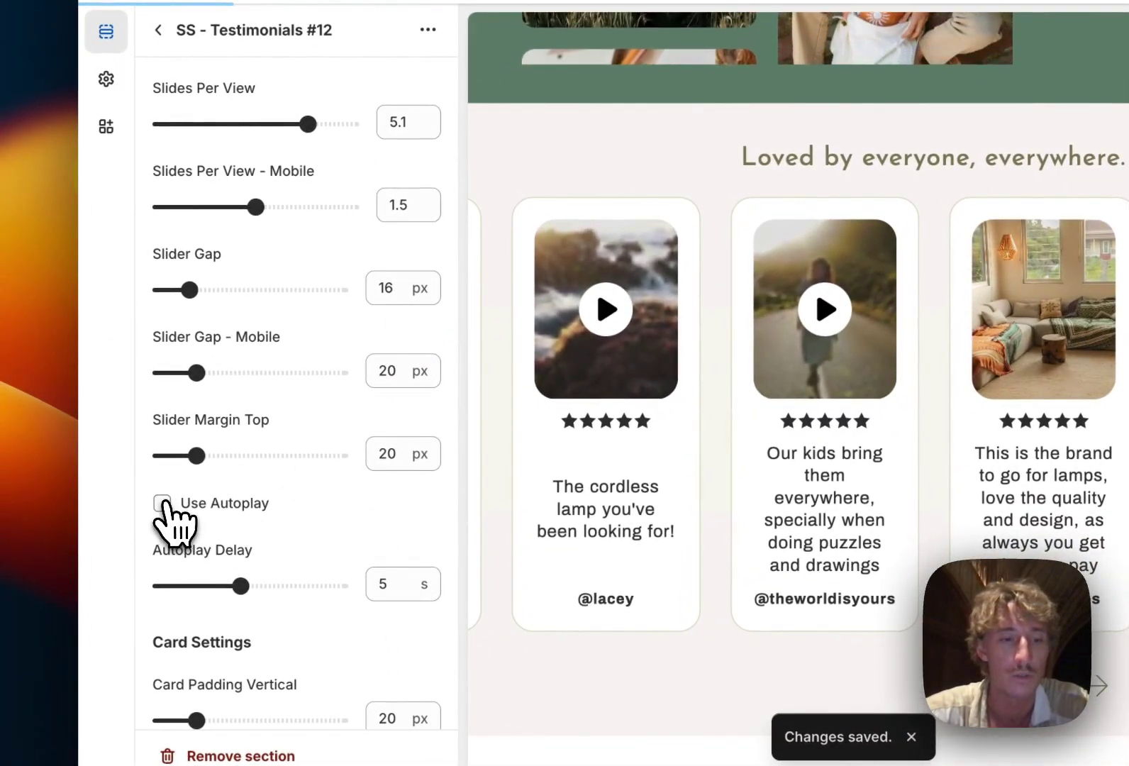
click(162, 503)
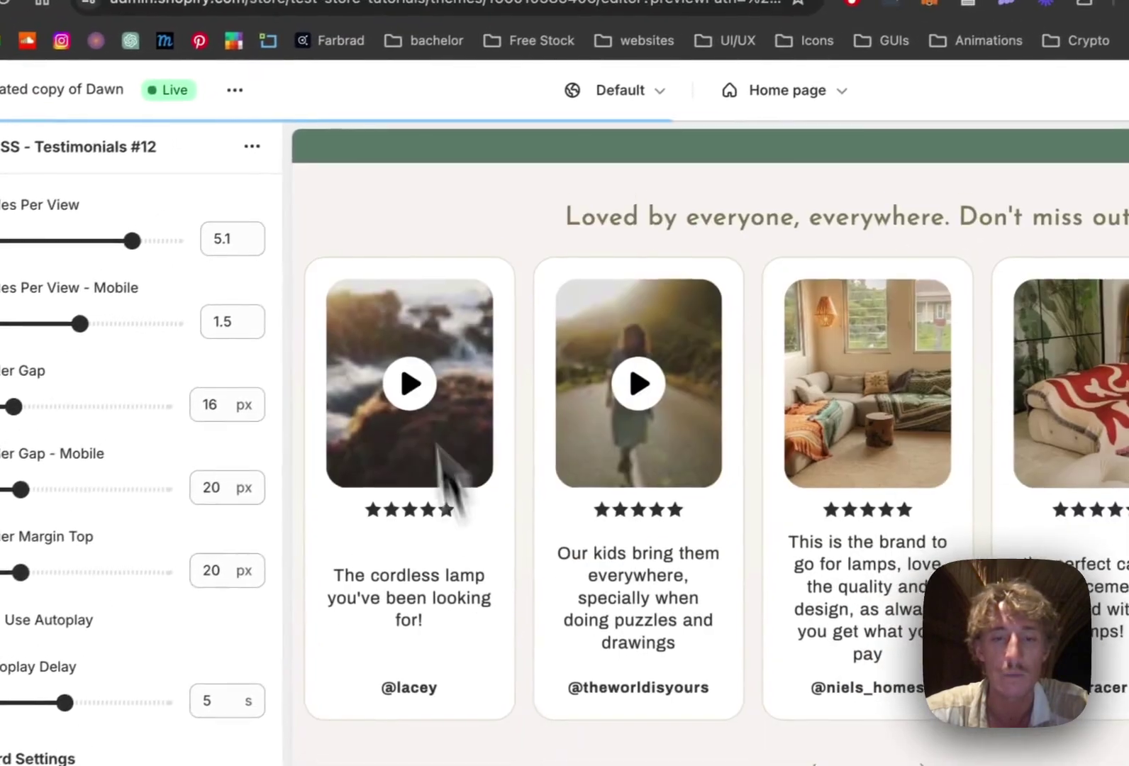
scroll(266, 340, down, 10)
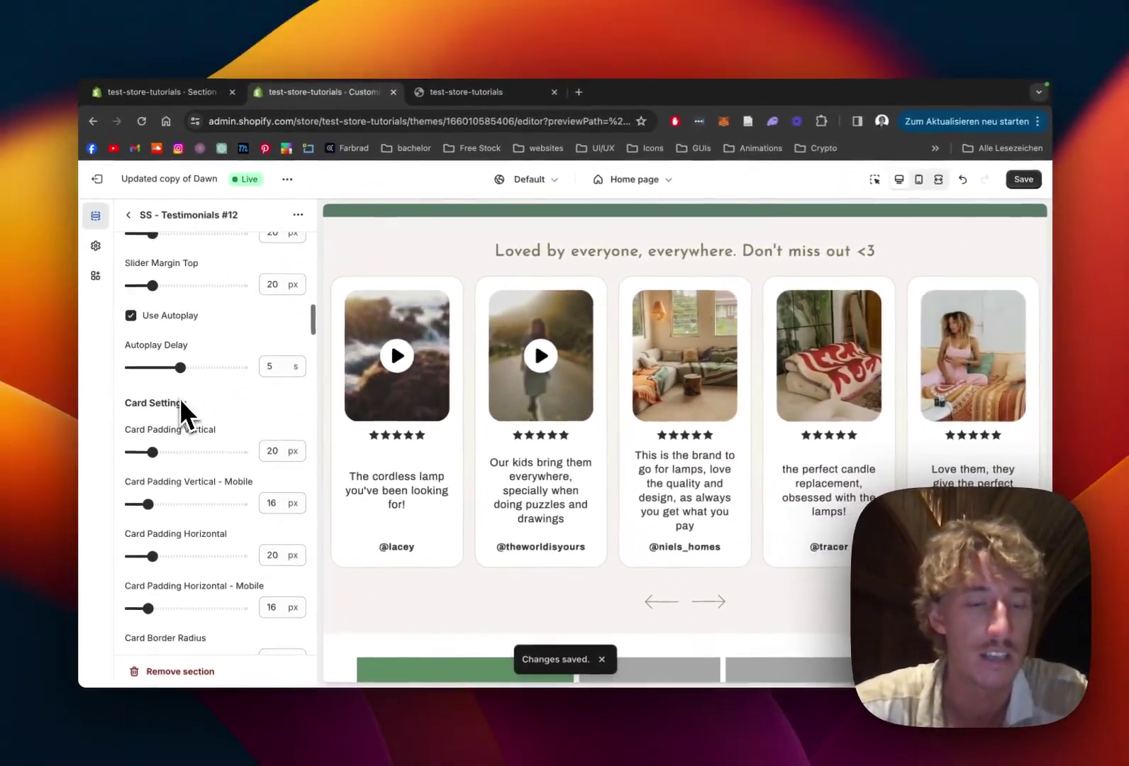
Tick Show on Mobile under Arrow Settings so the slider arrows appear on phones.
scroll(181, 402, down, 5)
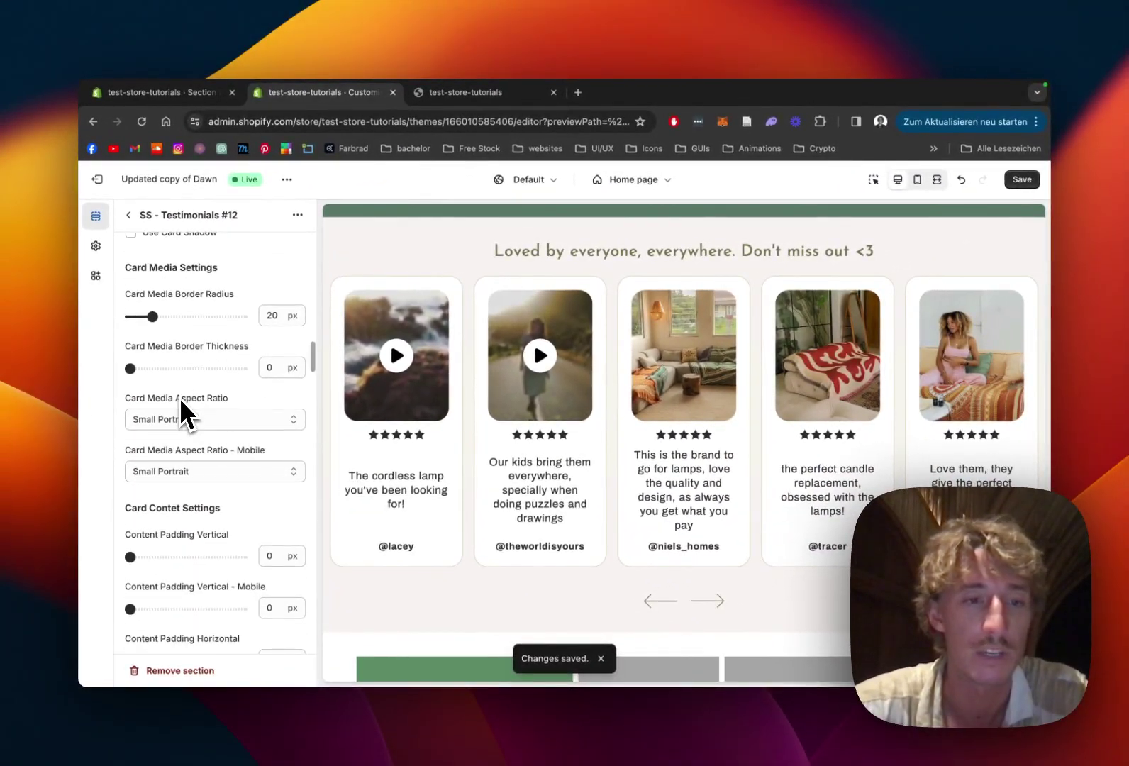
scroll(181, 411, down, 3)
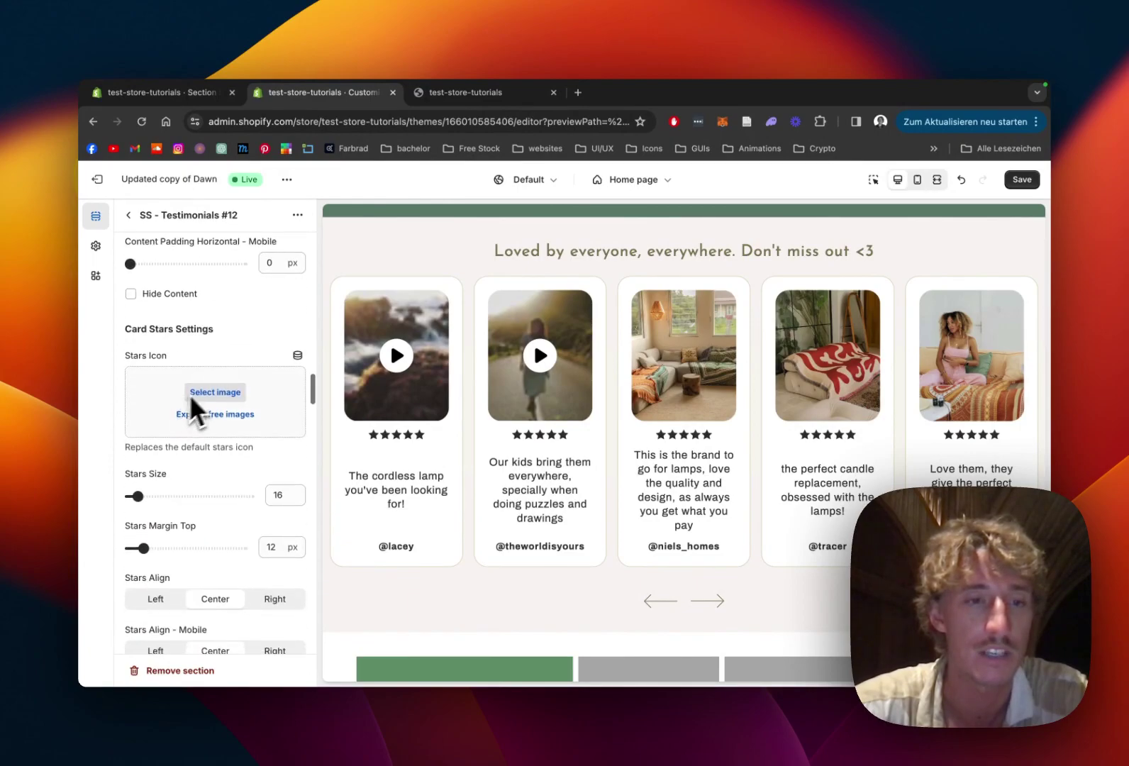
scroll(219, 383, down, 5)
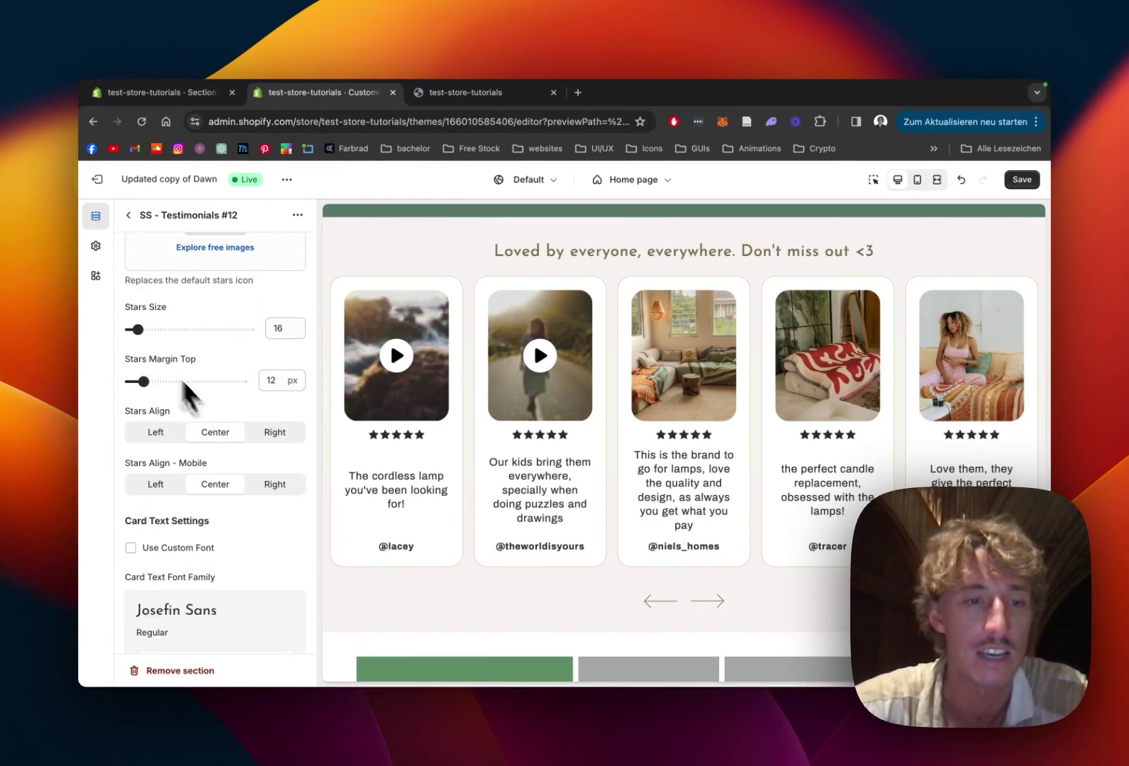
scroll(229, 427, down, 12)
scroll(228, 427, down, 20)
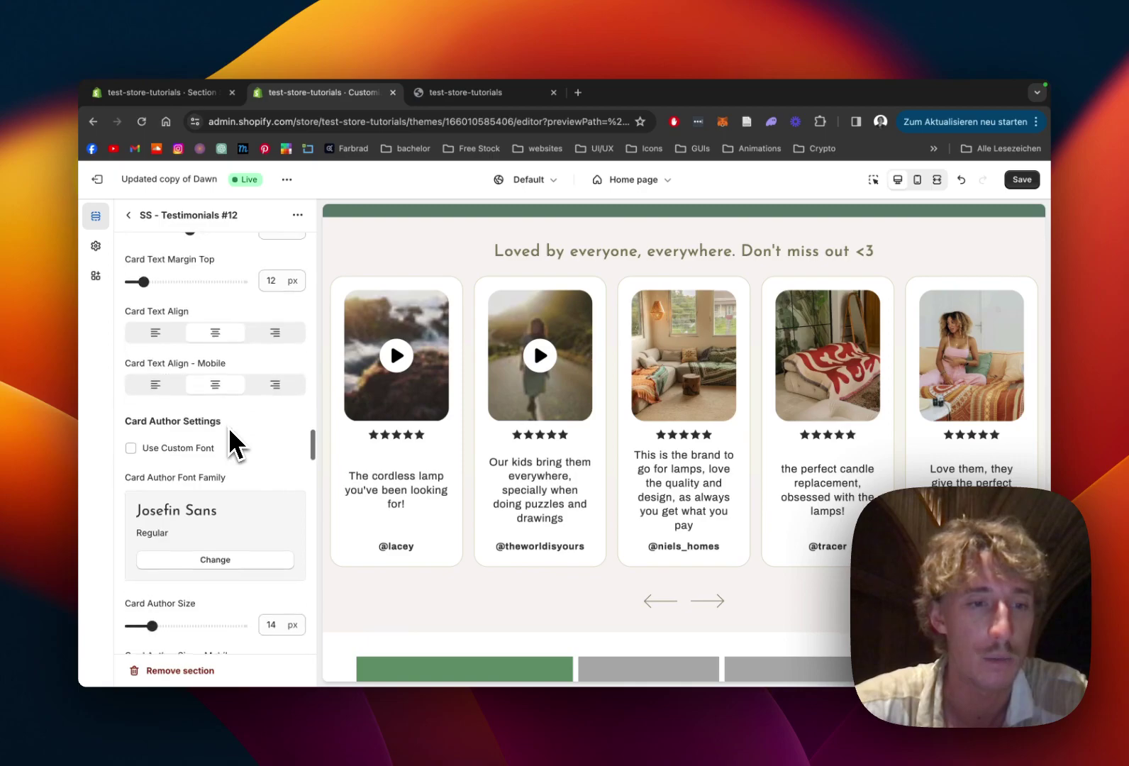
scroll(229, 427, down, 4)
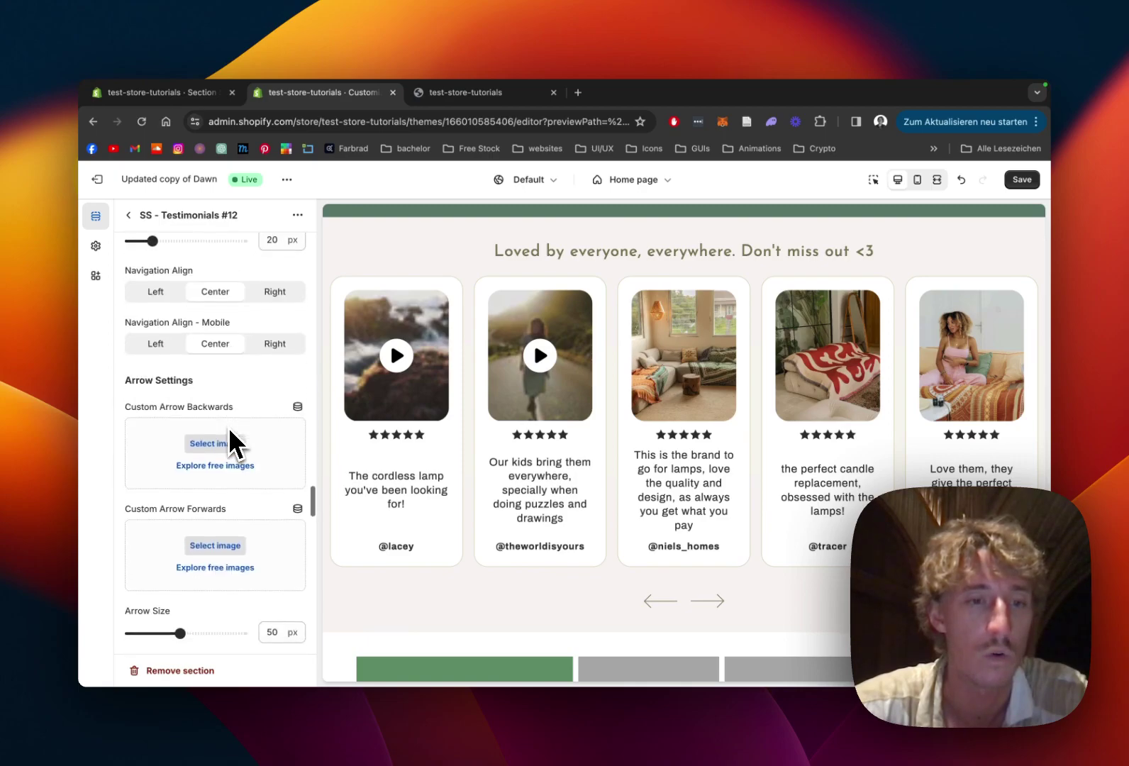
scroll(228, 427, up, 3)
scroll(228, 427, down, 8)
scroll(229, 427, up, 2)
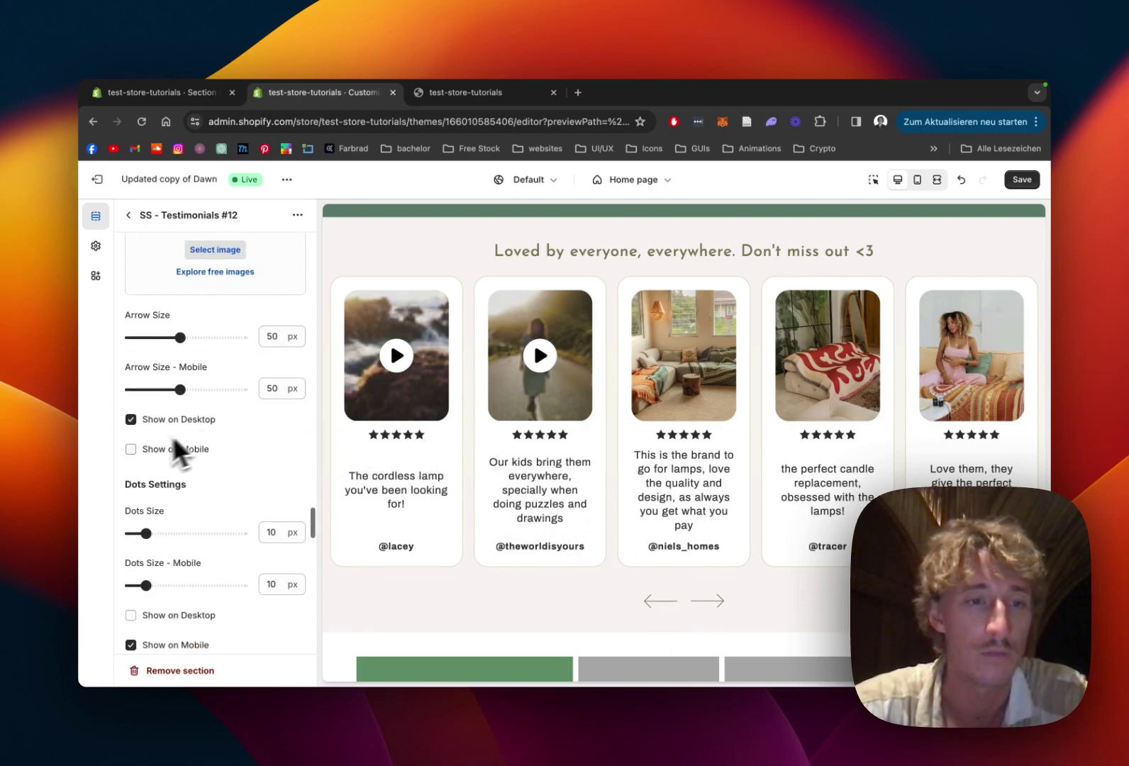
scroll(146, 455, down, 4)
click(145, 298)
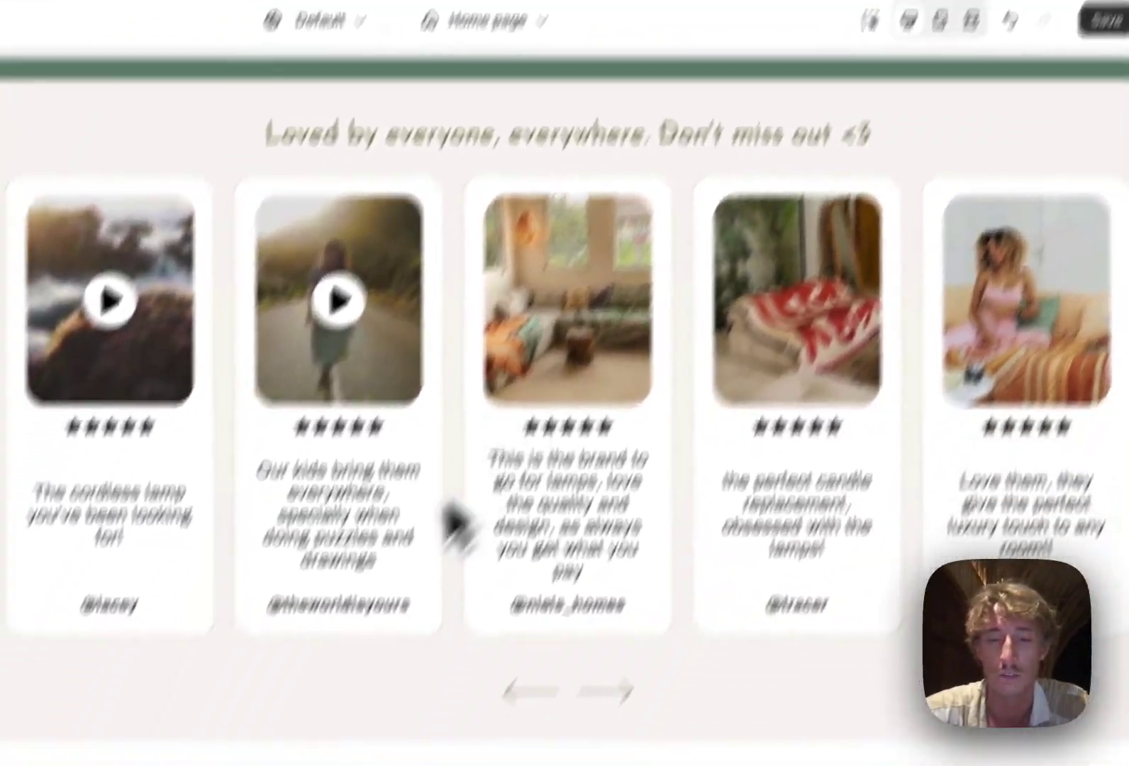
scroll(202, 450, down, 5)
scroll(202, 450, down, 10)
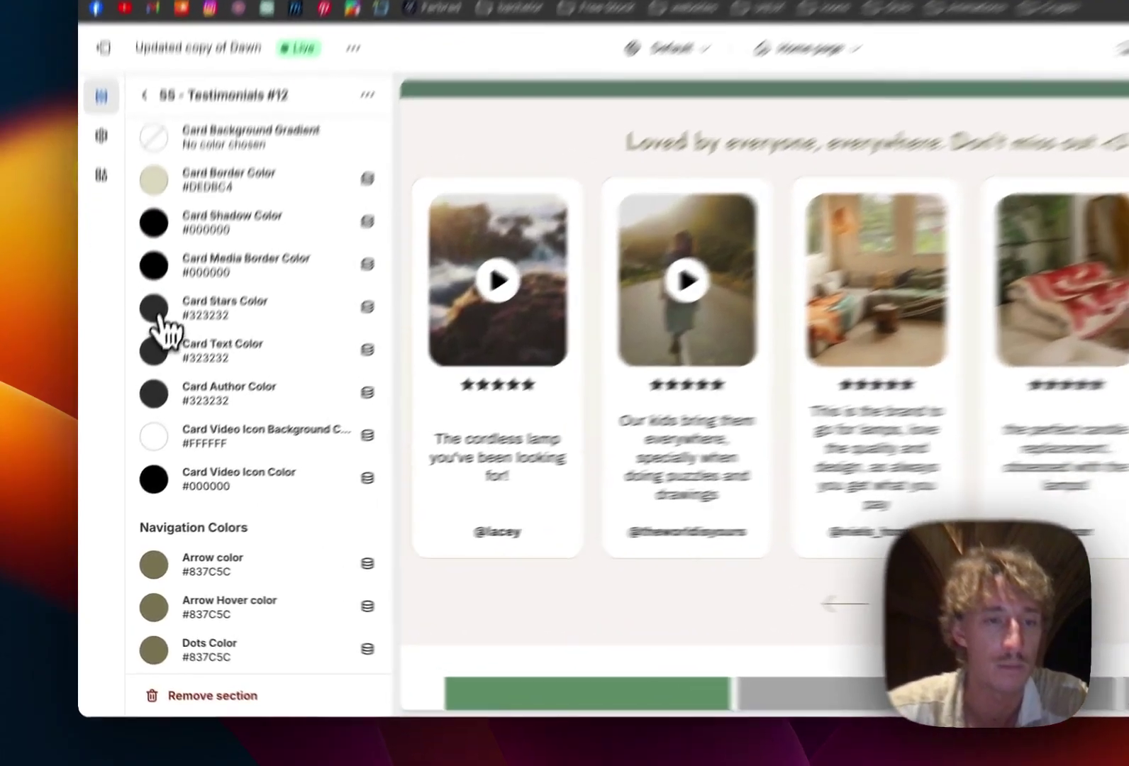
Set Card Stars Color to the orange #FF9A00 swatch.
click(137, 380)
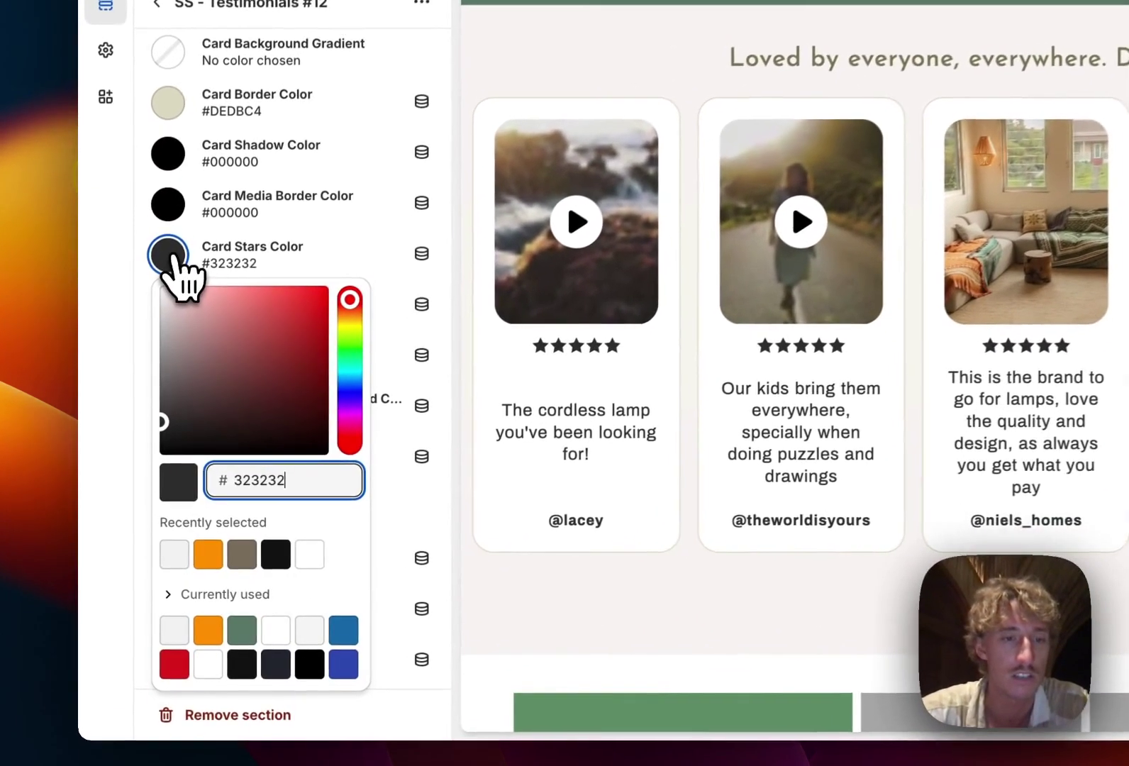
click(162, 568)
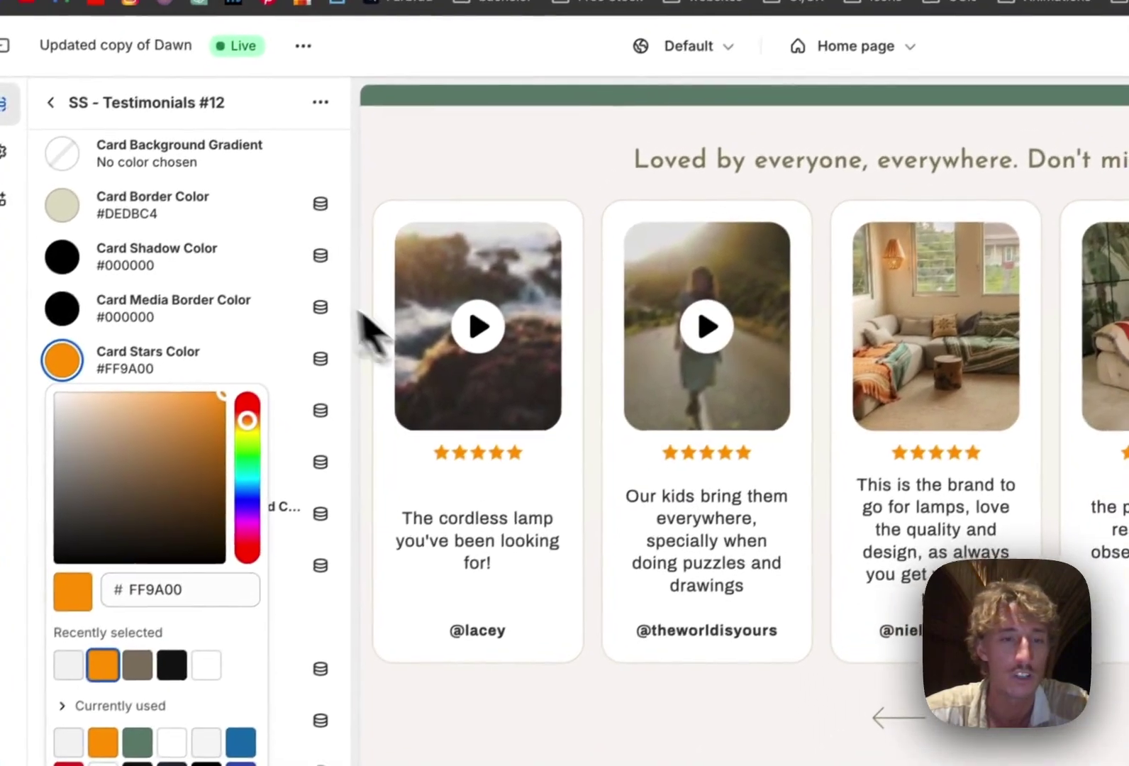
click(477, 210)
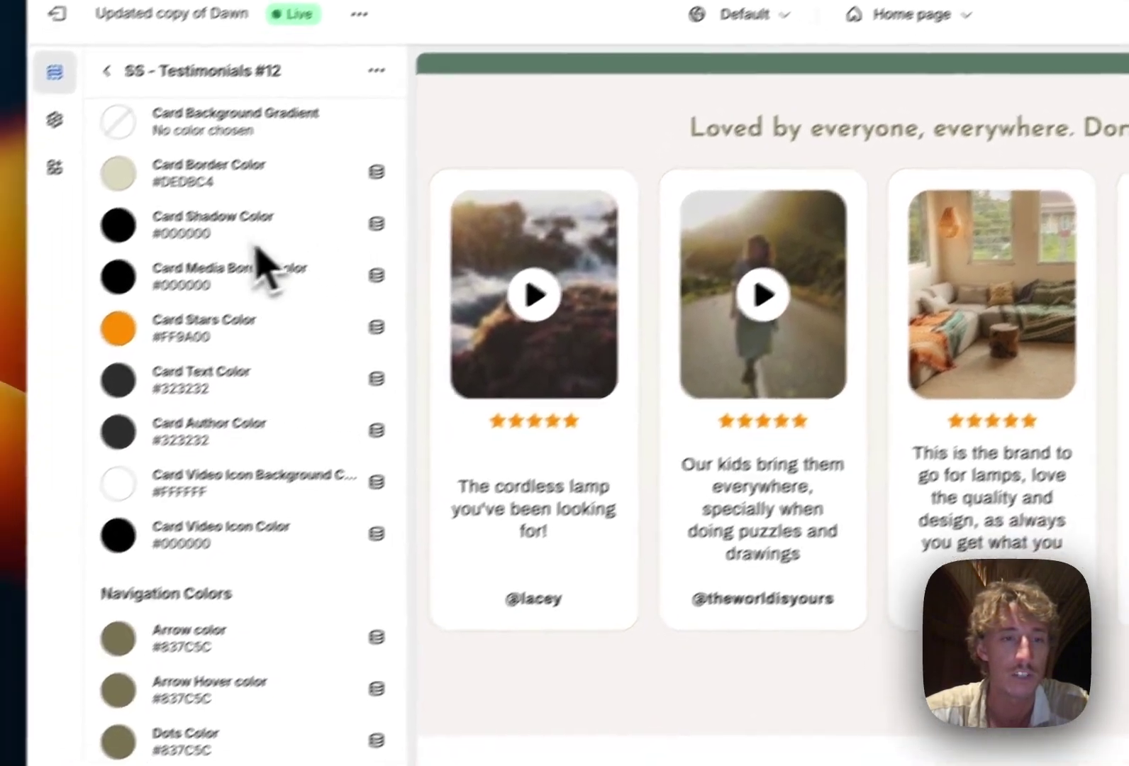
scroll(257, 248, down, 2)
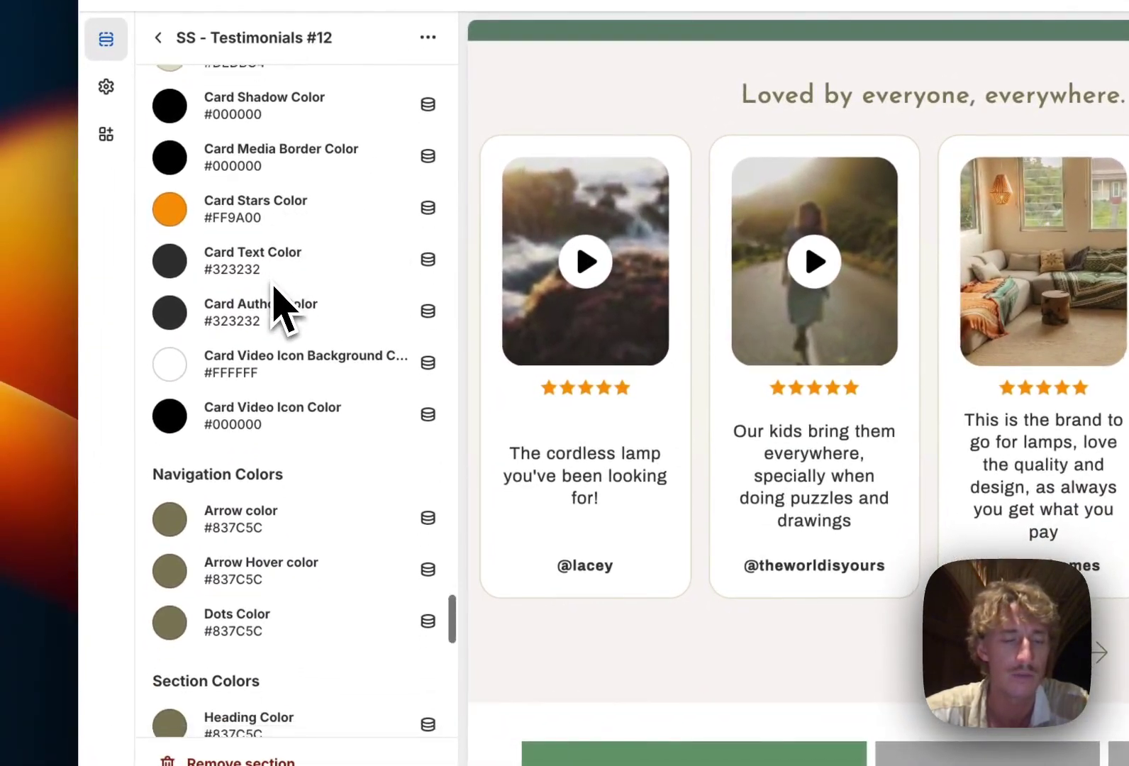
scroll(280, 308, down, 3)
scroll(282, 307, down, 1)
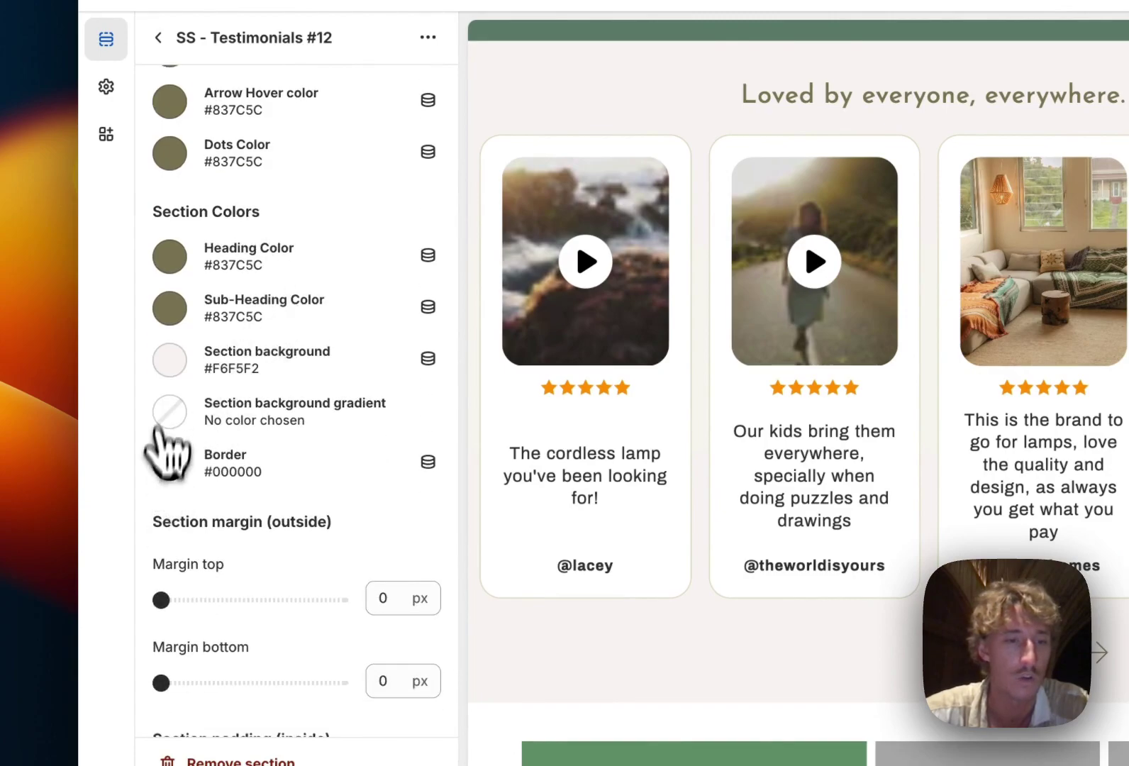
Set the section background to the green #658374 swatch.
click(169, 360)
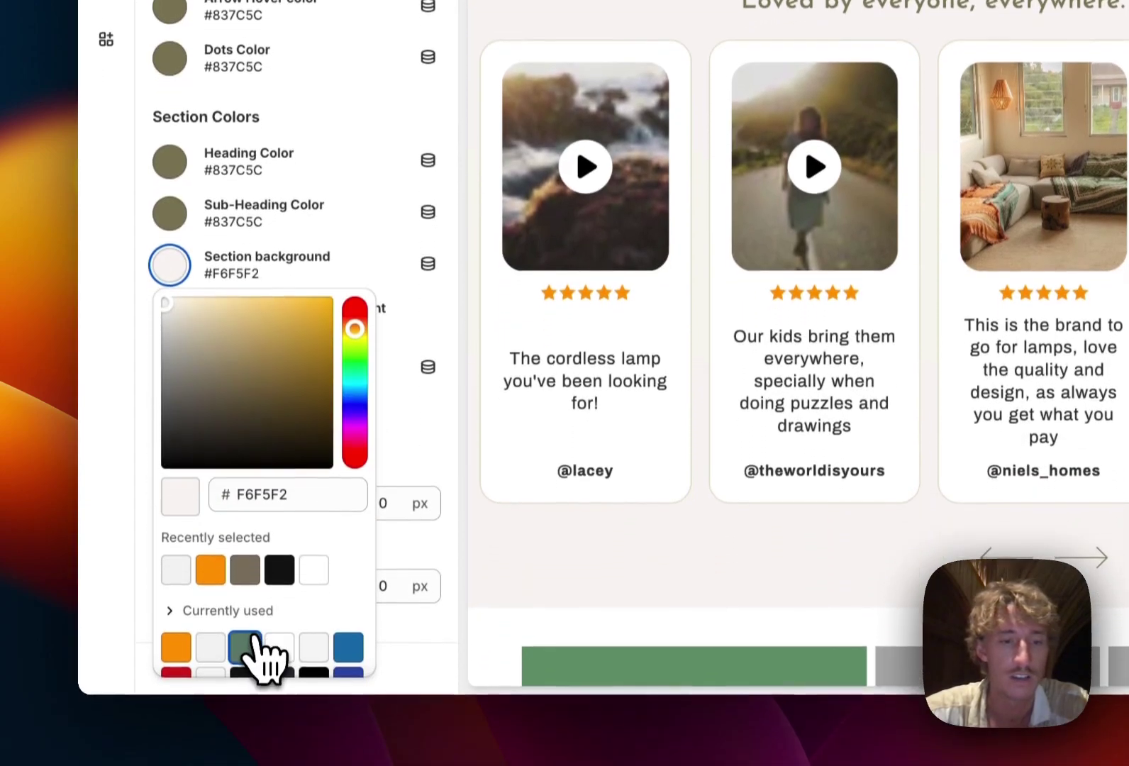
click(247, 640)
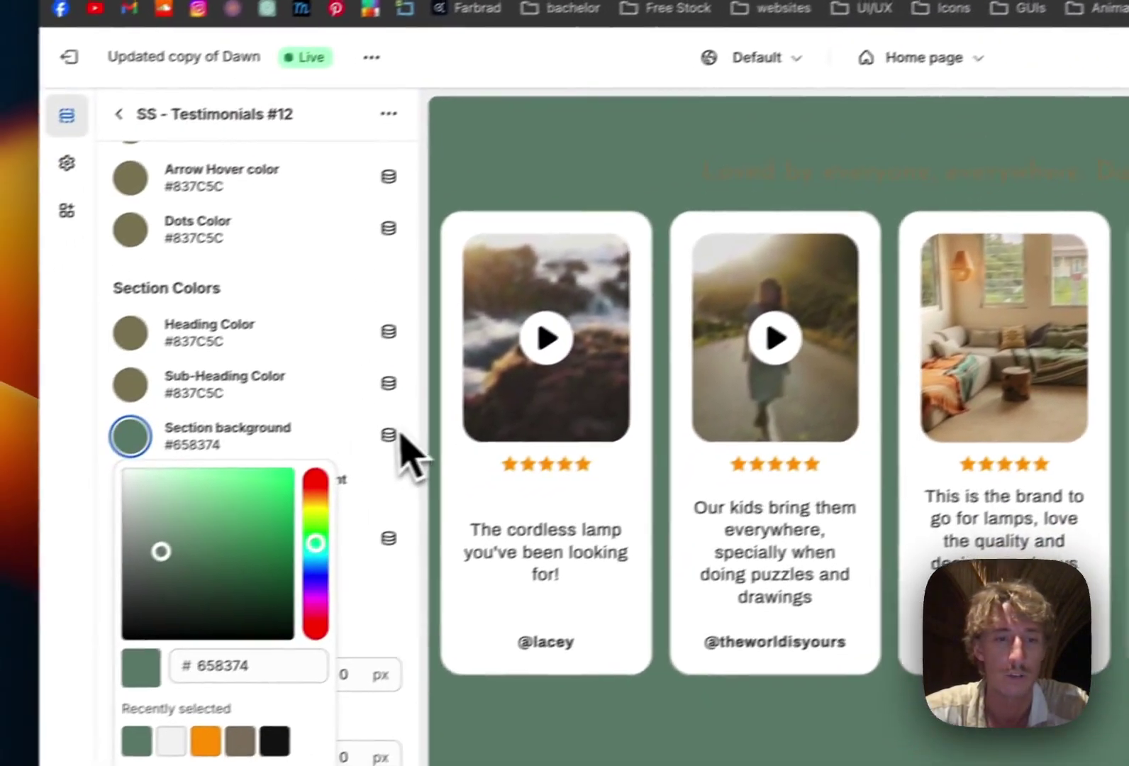
click(465, 291)
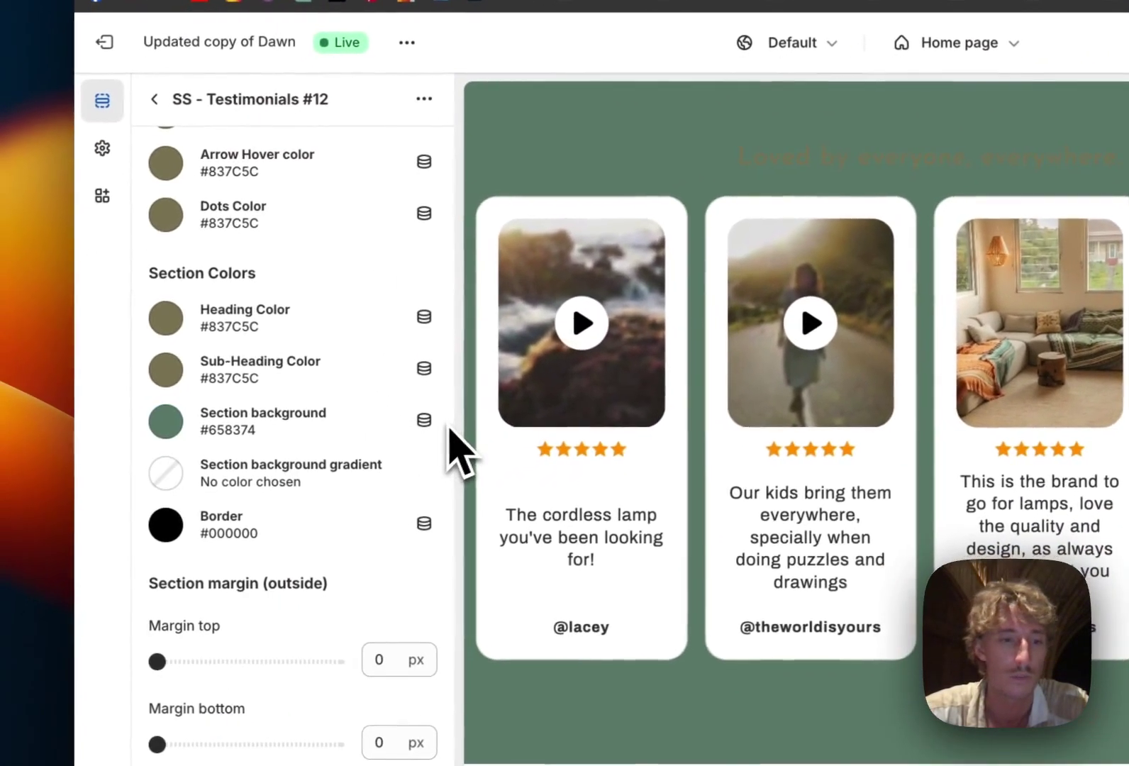
scroll(260, 530, up, 14)
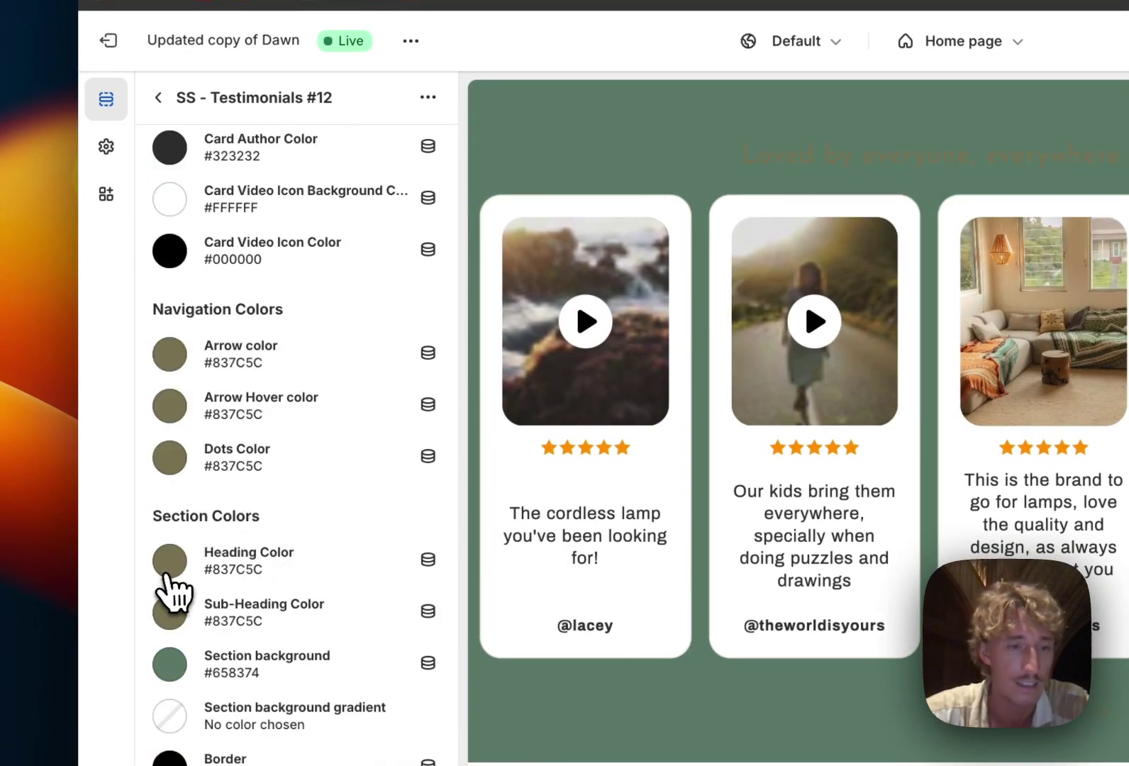
Change Heading Color from #837C5C to white #FFF and save the theme.
click(167, 568)
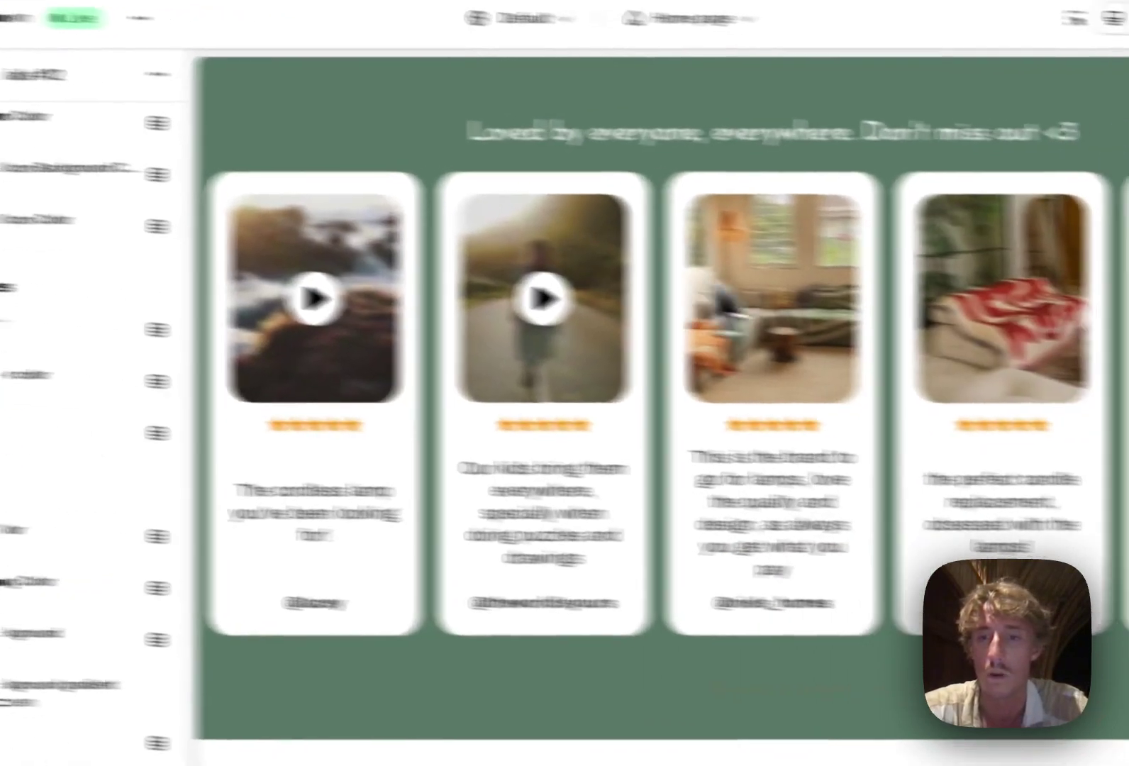
scroll(1057, 317, up, 10)
scroll(580, 287, down, 6)
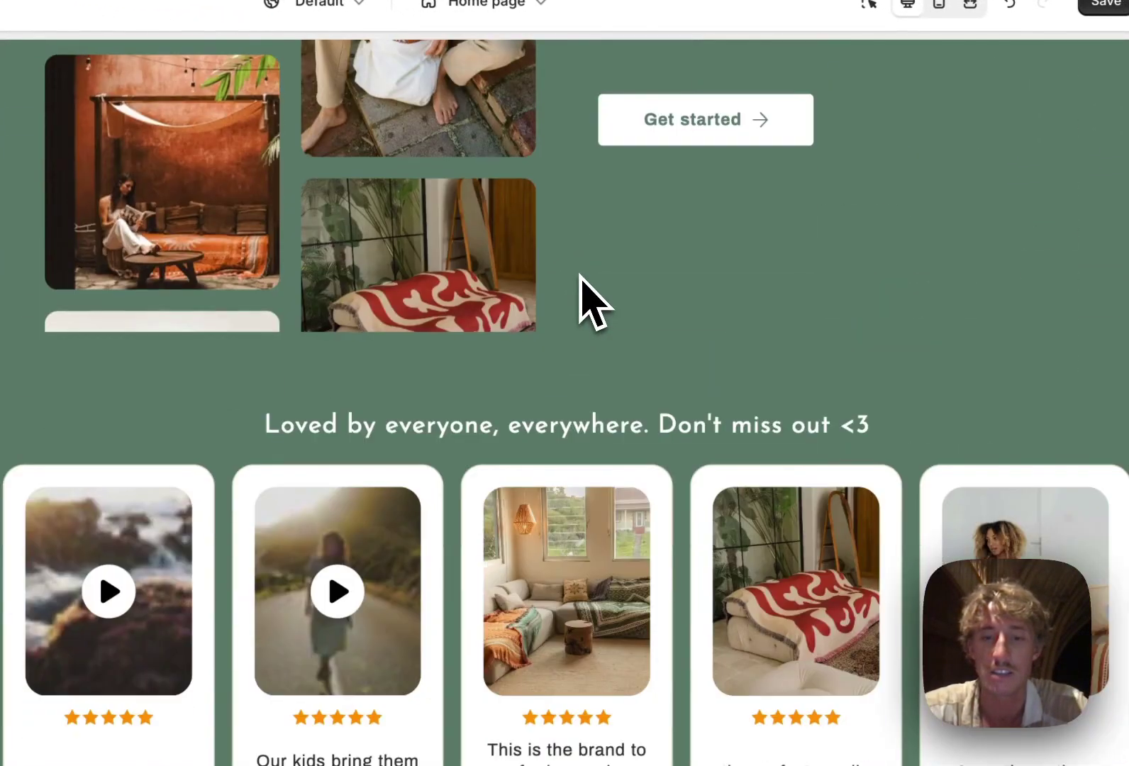
scroll(709, 426, down, 2)
click(1045, 144)
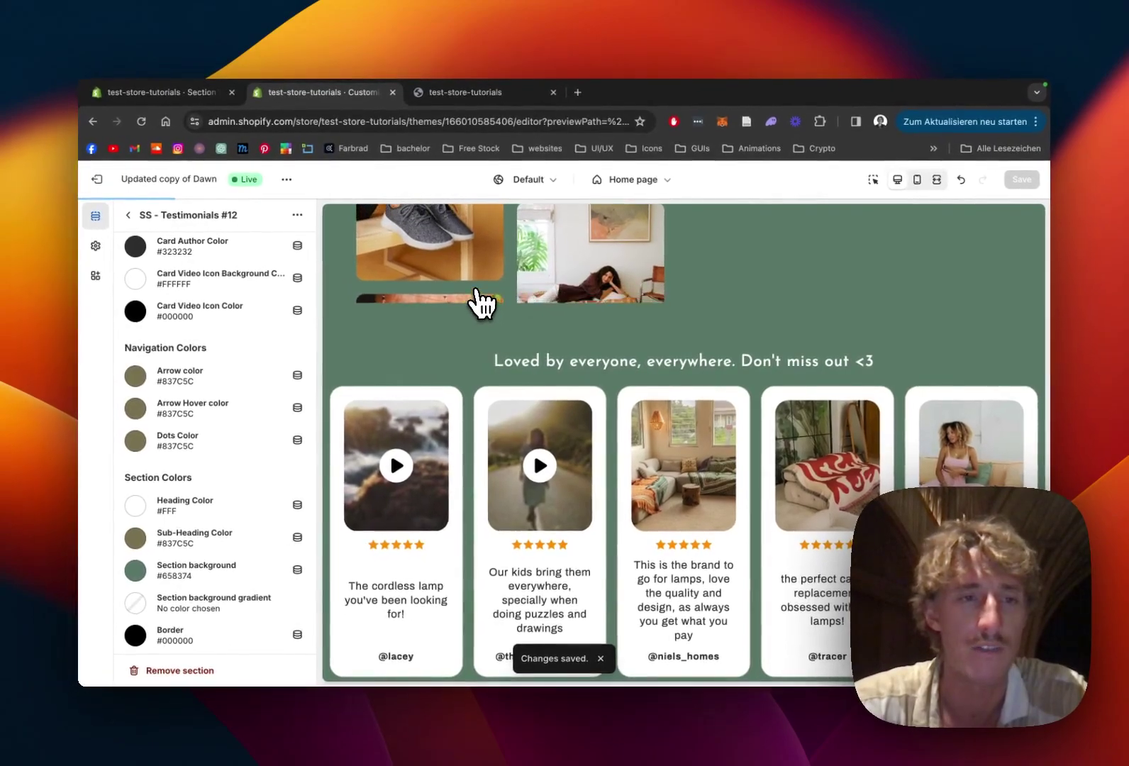
Reload the live storefront, check the green testimonials with orange stars and white heading, then return to the editor.
click(462, 93)
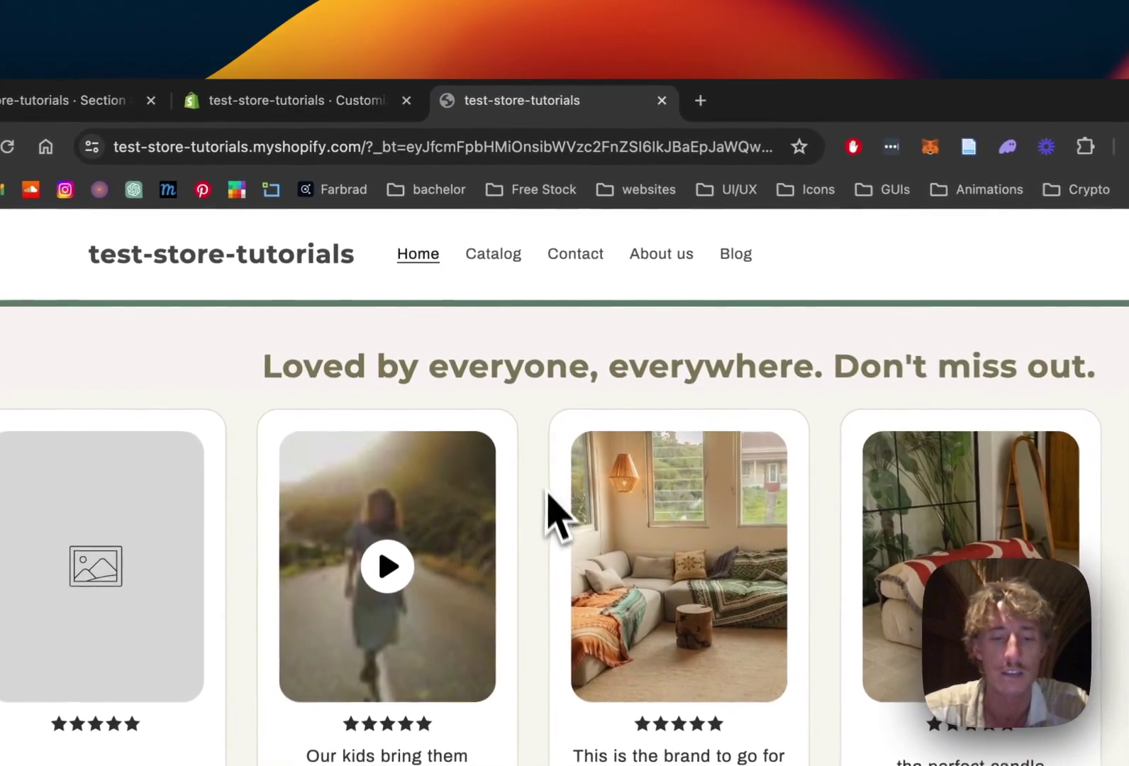
key(super+r)
scroll(560, 532, down, 10)
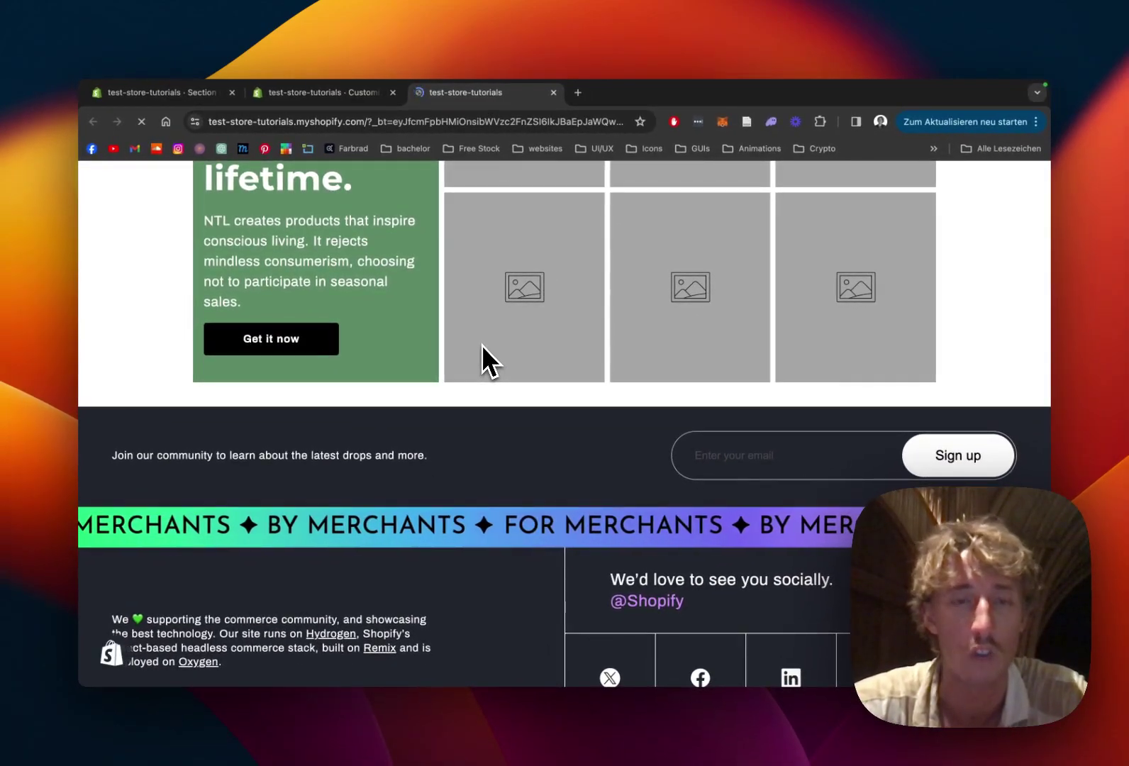
scroll(482, 345, up, 10)
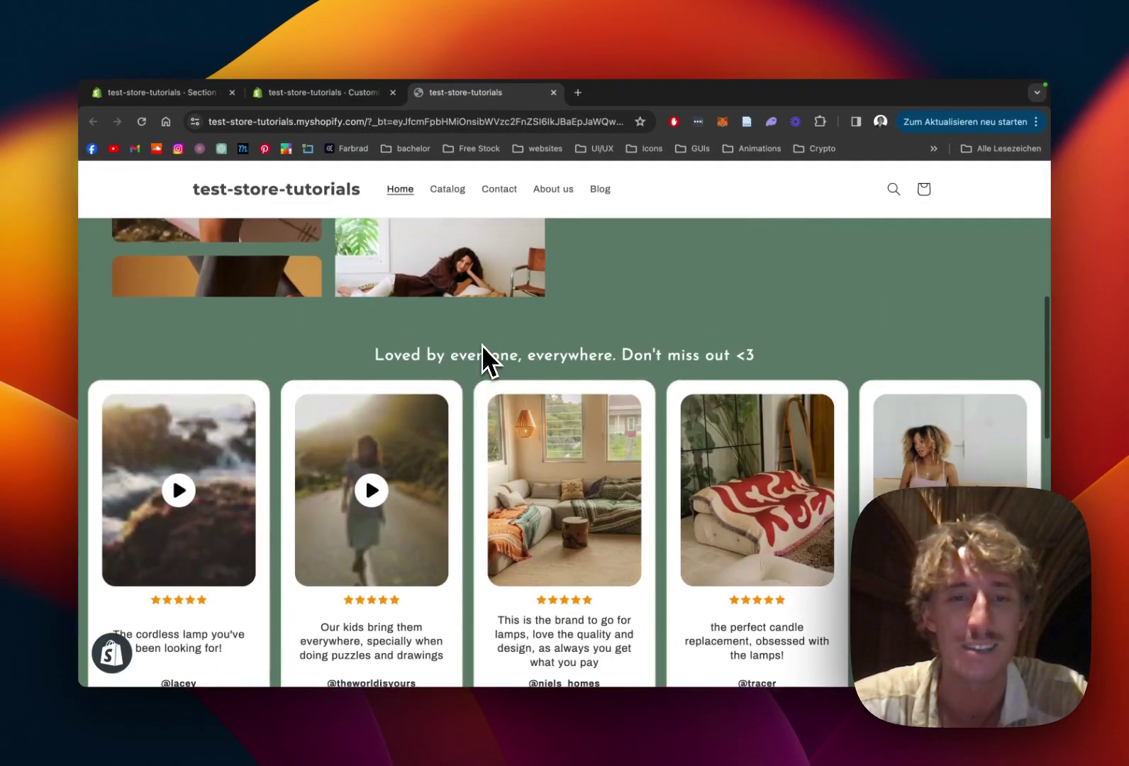
scroll(481, 344, down, 1)
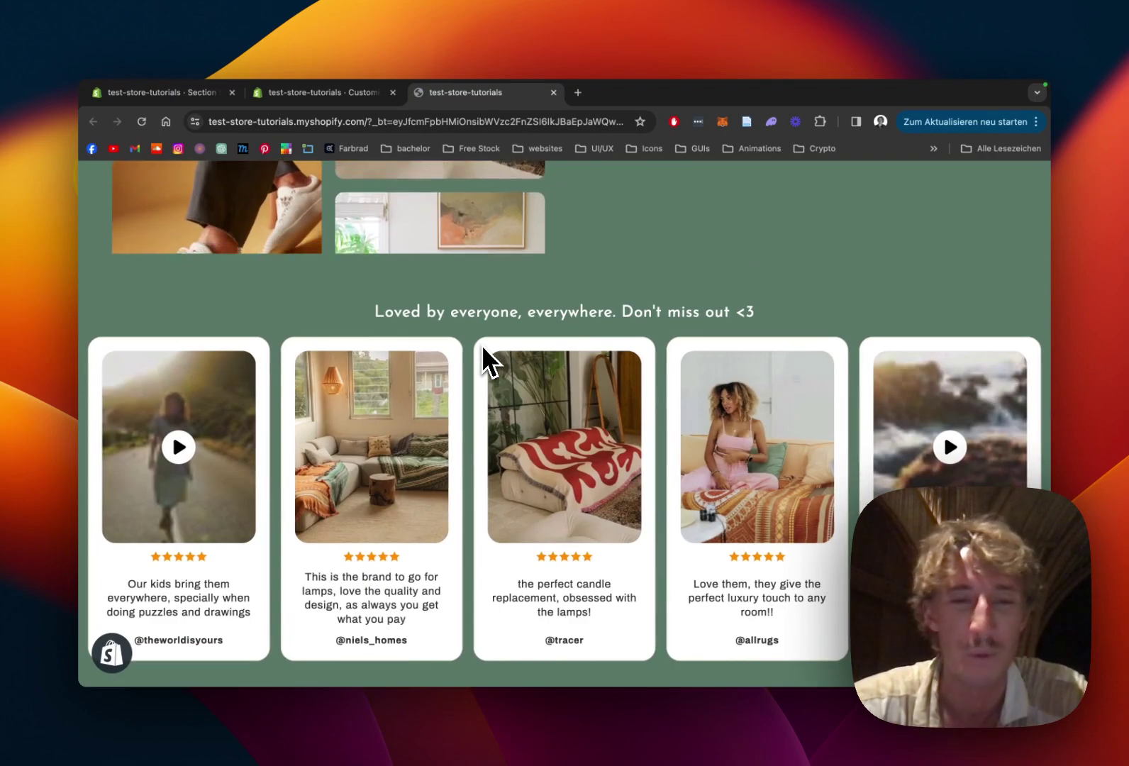
scroll(482, 345, down, 1)
scroll(668, 380, down, 2)
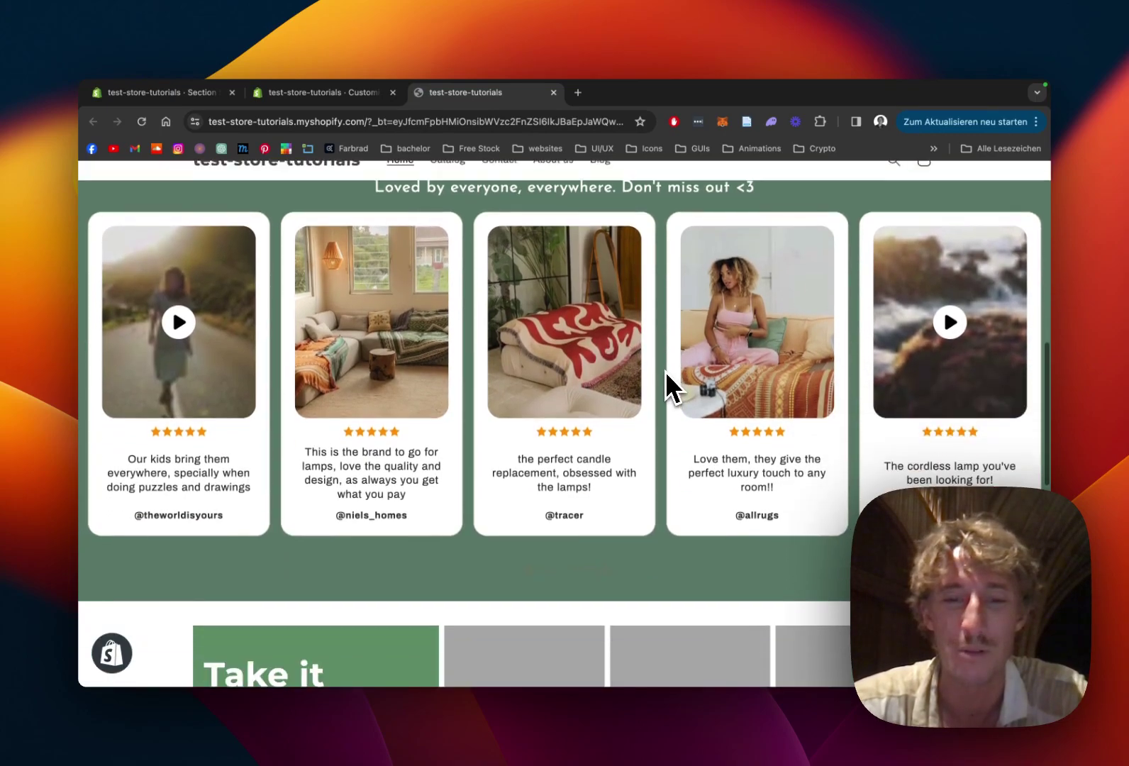
scroll(668, 383, up, 1)
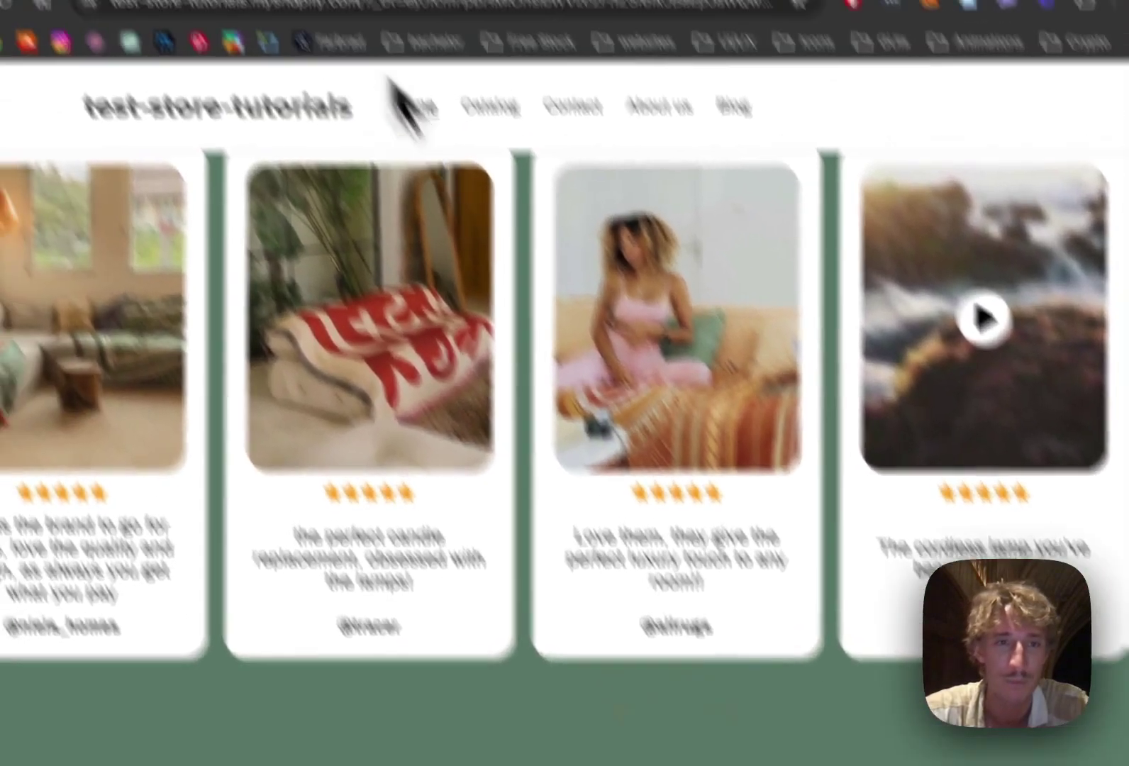
click(396, 106)
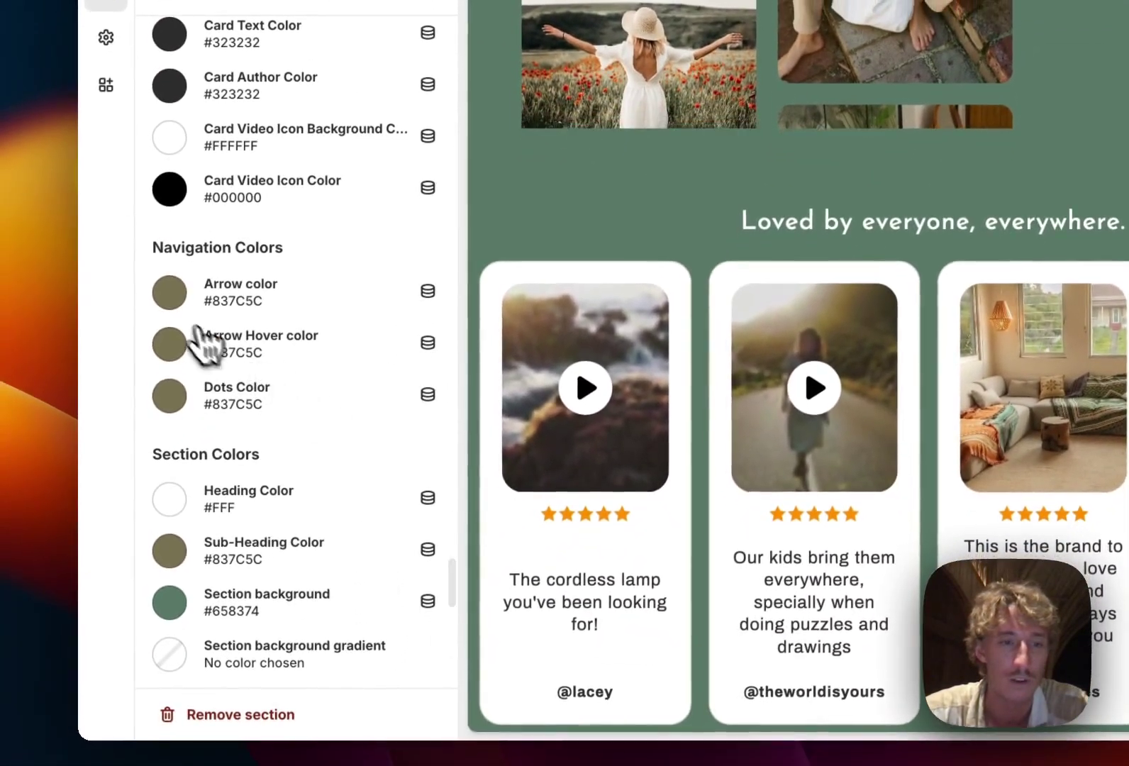
Set the slider's arrow color to white #FFF and save.
click(174, 301)
click(181, 597)
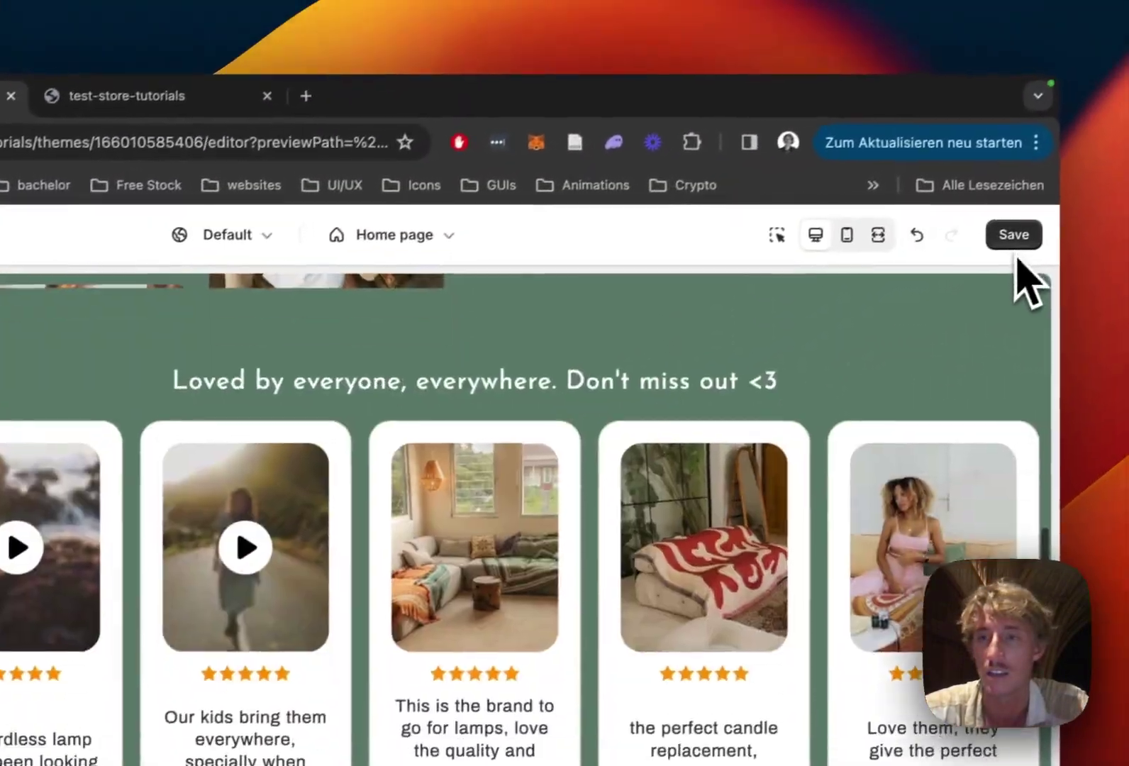
click(1011, 238)
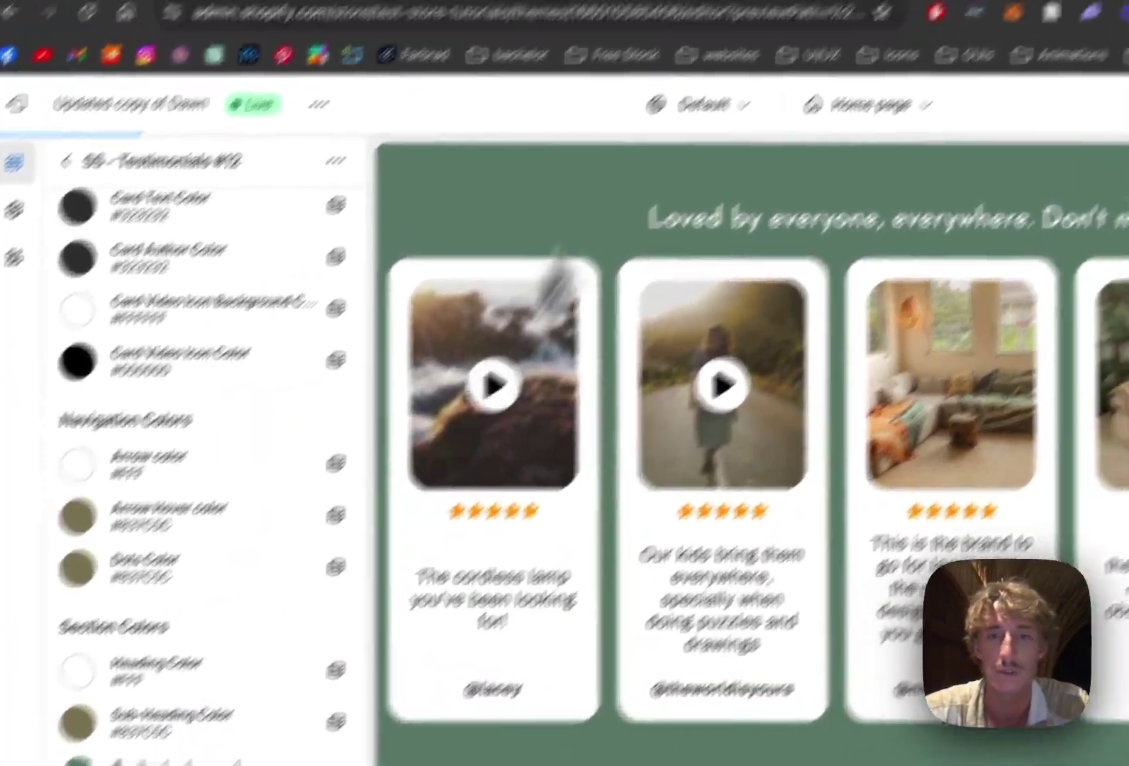
Check the white arrows beneath the testimonial cards on the live storefront.
click(151, 98)
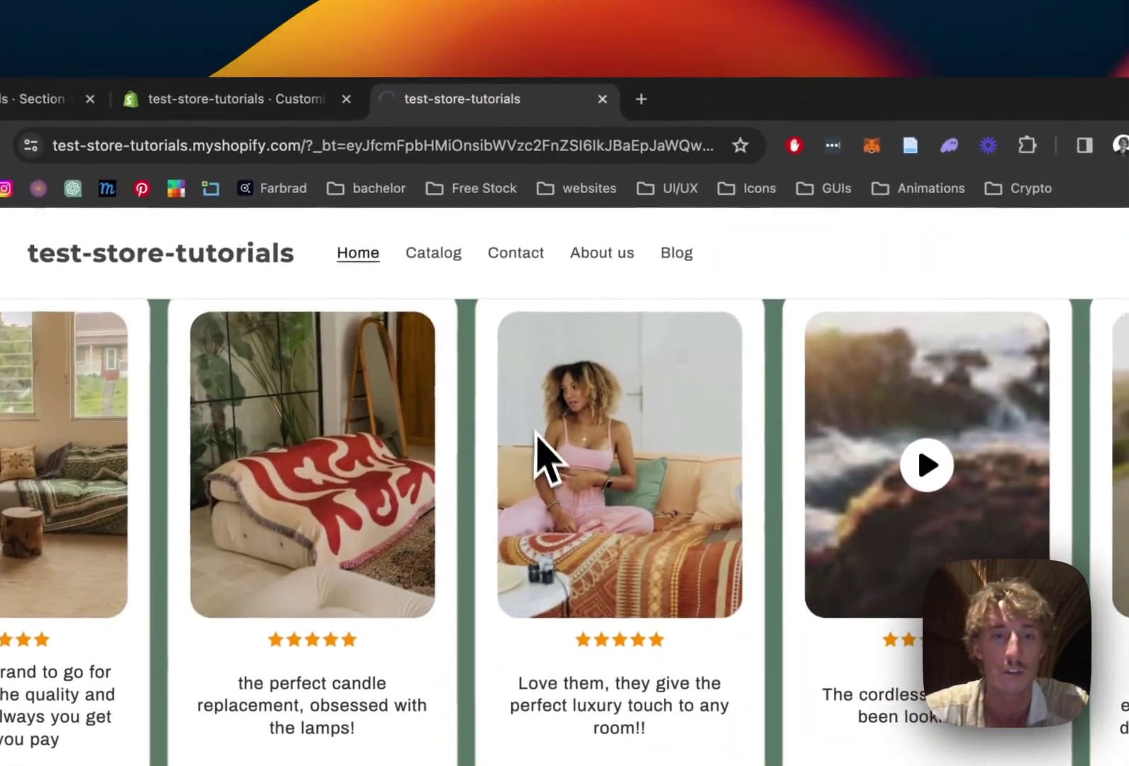
scroll(552, 429, down, 1)
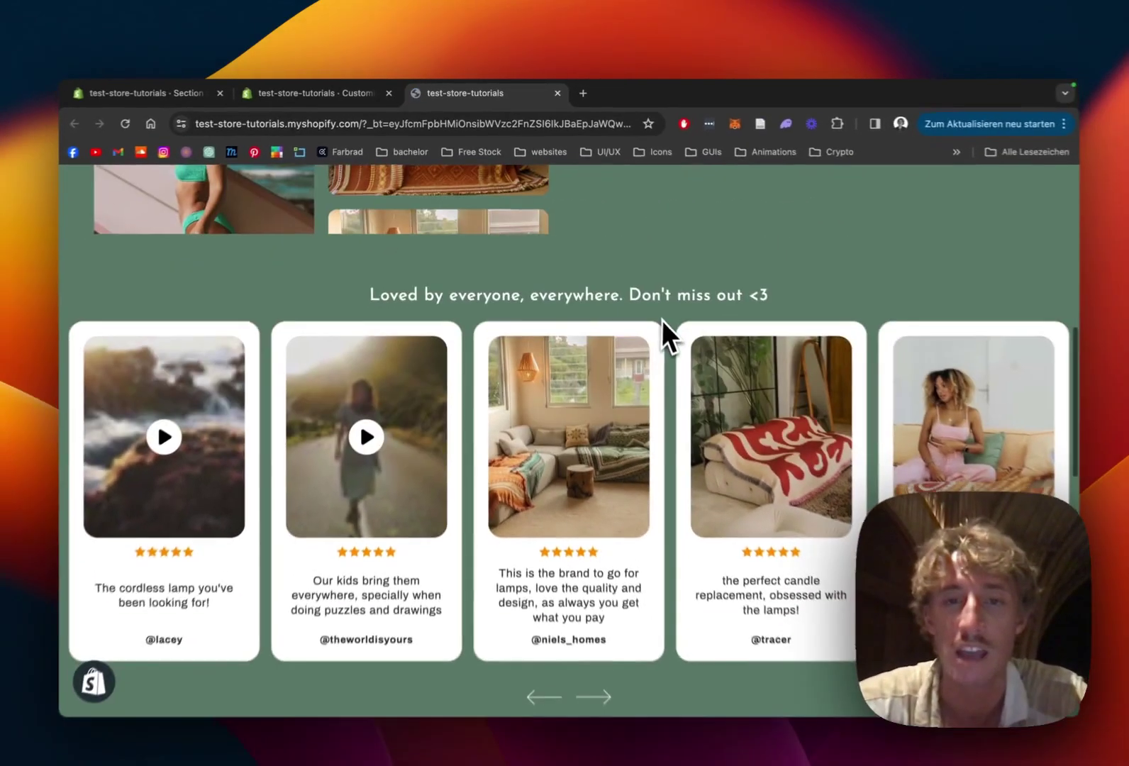
scroll(761, 383, down, 1)
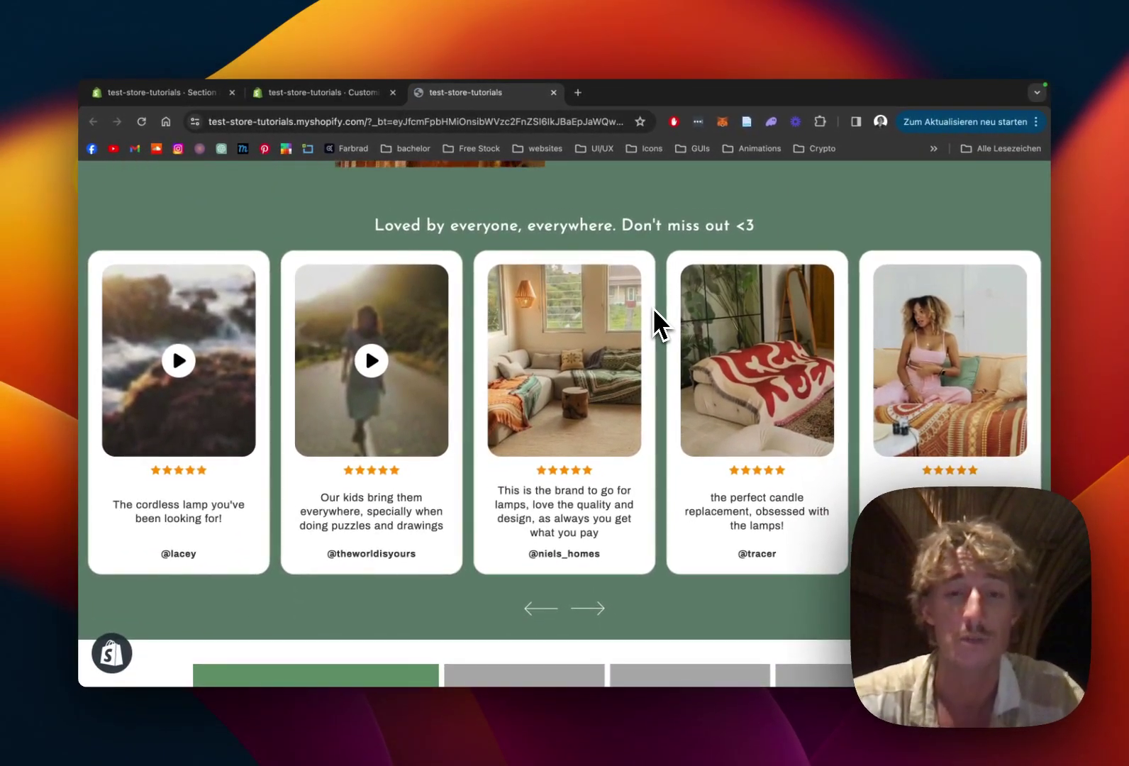